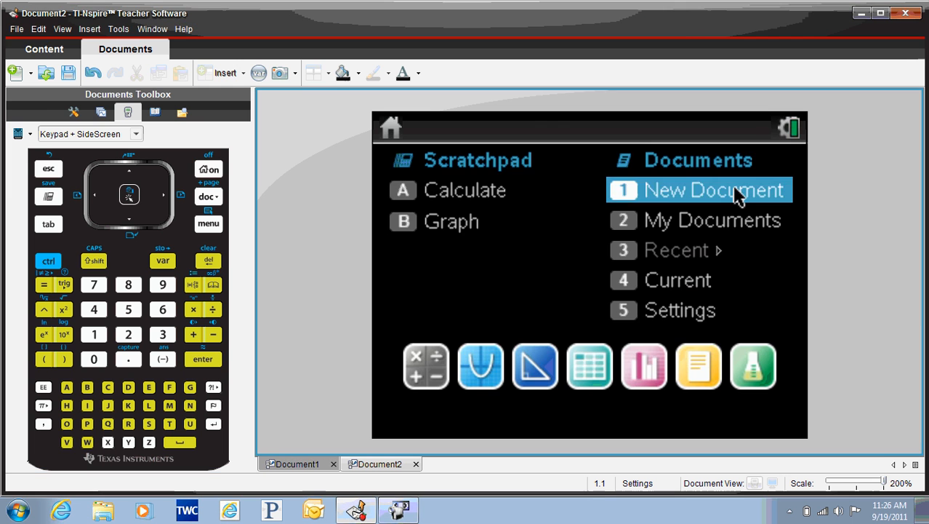
Step: Create a new document with a Lists & Spreadsheet page and name column A xlist
{"action": "left_click", "coordinate": [683, 192]}
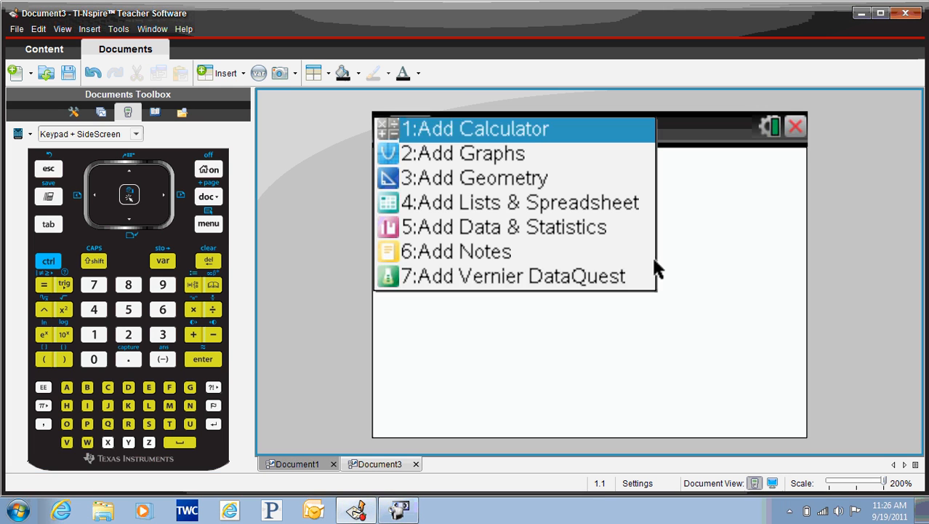
{"action": "left_click", "coordinate": [549, 203]}
{"action": "left_click", "coordinate": [451, 174]}
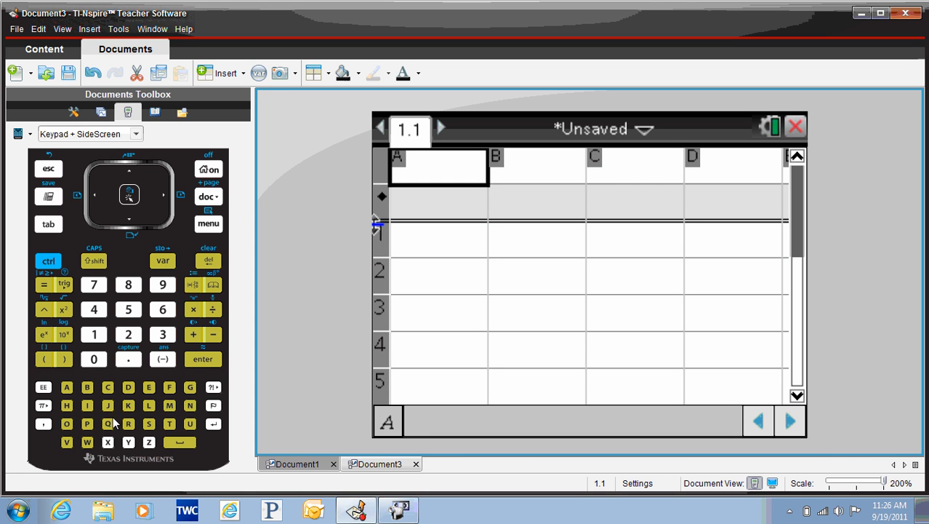
{"action": "left_click", "coordinate": [107, 442]}
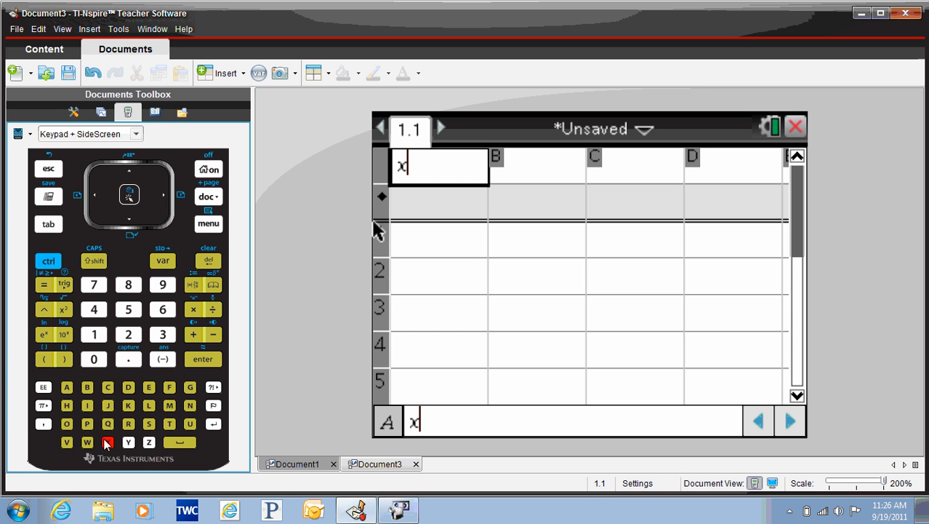
{"action": "left_click", "coordinate": [149, 405]}
{"action": "left_click", "coordinate": [87, 405]}
{"action": "left_click", "coordinate": [148, 423]}
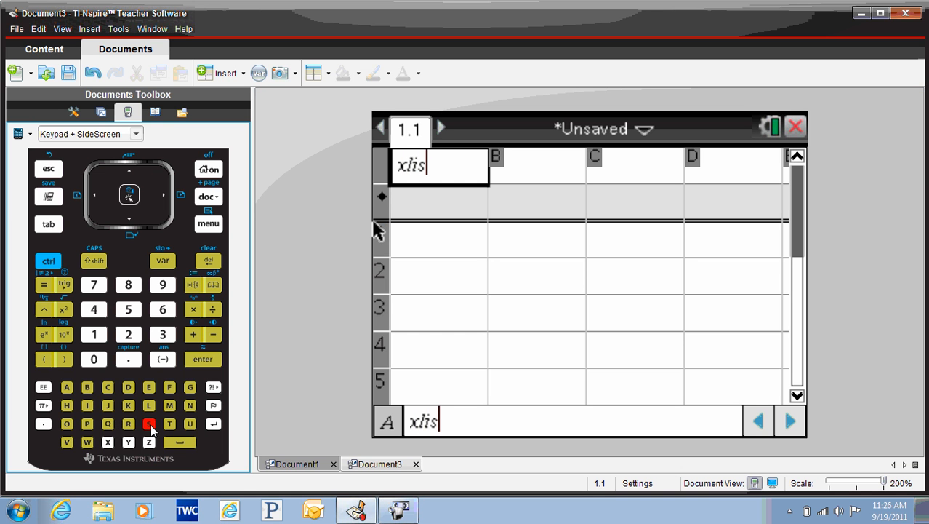
{"action": "left_click", "coordinate": [168, 423]}
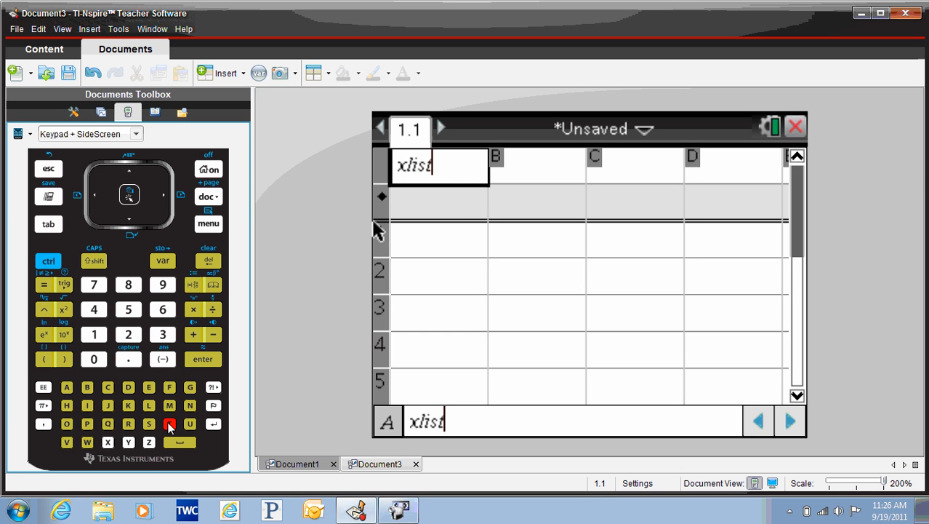
Step: Name column B of the spreadsheet ylist
{"action": "left_click", "coordinate": [547, 172]}
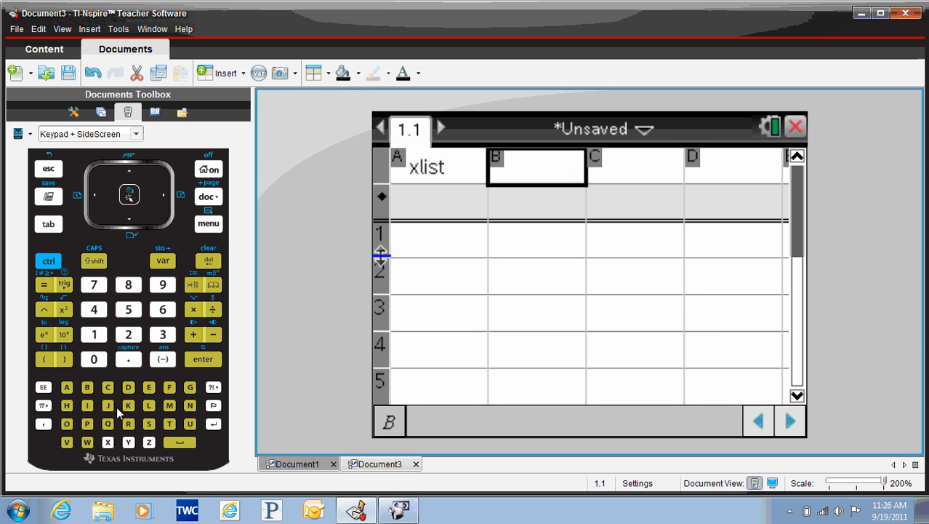
{"action": "left_click", "coordinate": [128, 442]}
{"action": "left_click", "coordinate": [149, 405]}
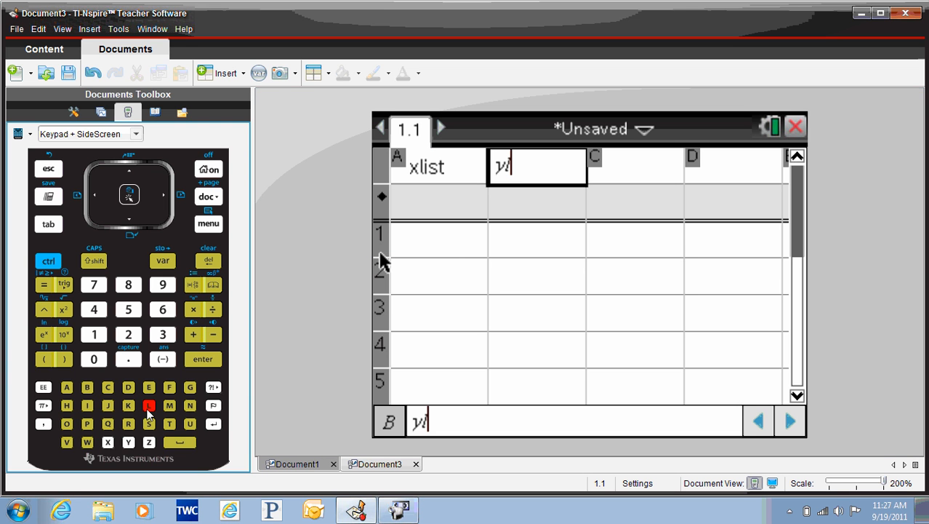
{"action": "left_click", "coordinate": [86, 405]}
{"action": "left_click", "coordinate": [149, 423]}
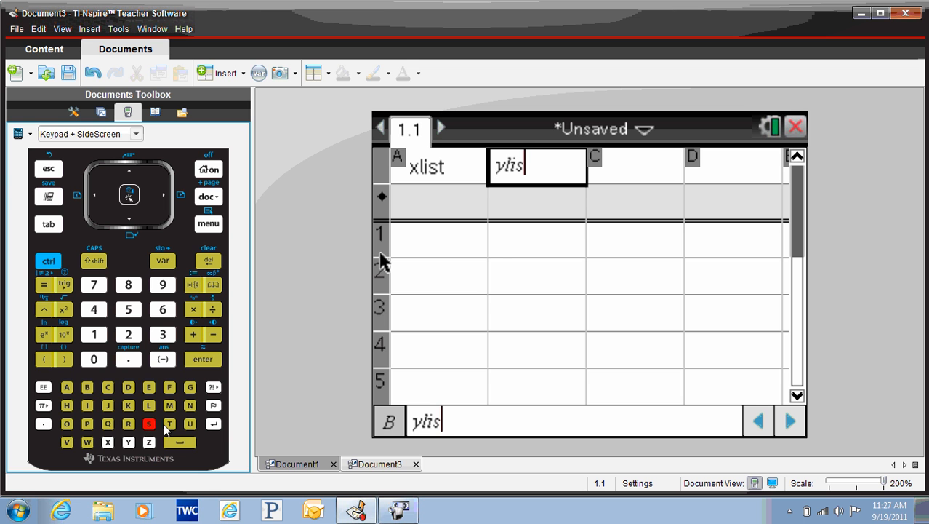
{"action": "left_click", "coordinate": [168, 423]}
Step: Enter the values 6, 8 and 12 in rows 1 to 3 of the xlist column
{"action": "left_click", "coordinate": [445, 238]}
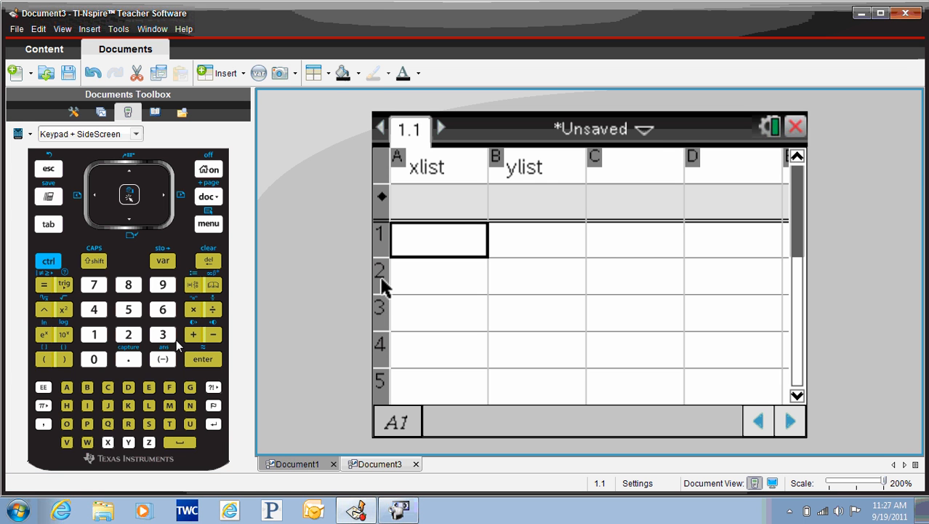
{"action": "left_click", "coordinate": [162, 309]}
{"action": "left_click", "coordinate": [203, 359]}
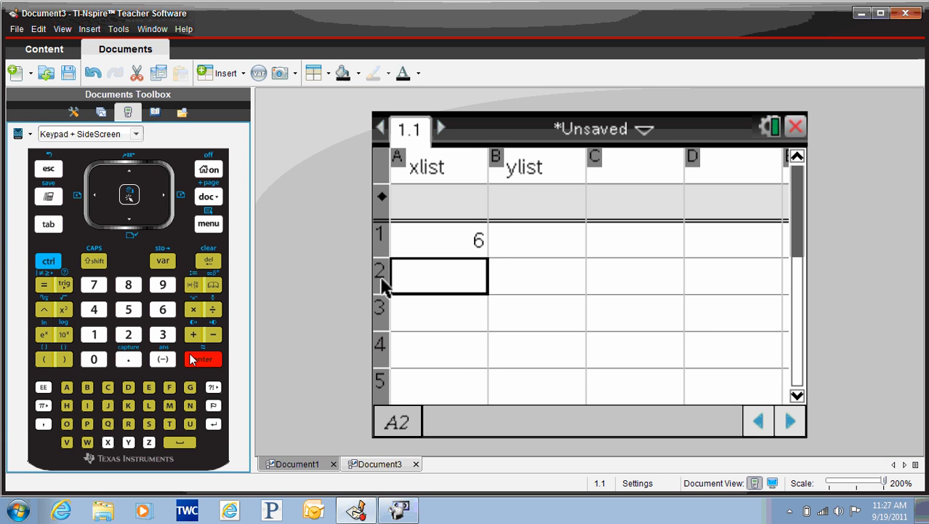
{"action": "left_click", "coordinate": [128, 284]}
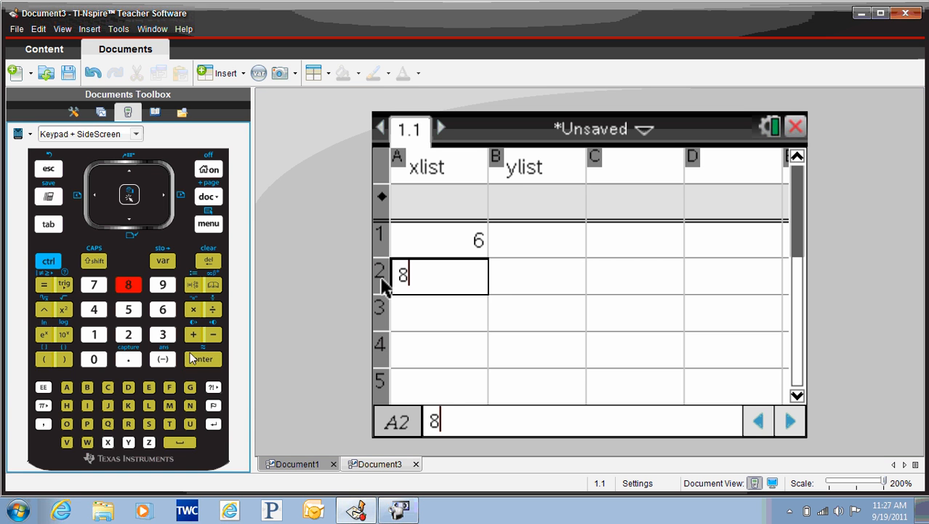
{"action": "left_click", "coordinate": [195, 359]}
{"action": "left_click", "coordinate": [94, 334]}
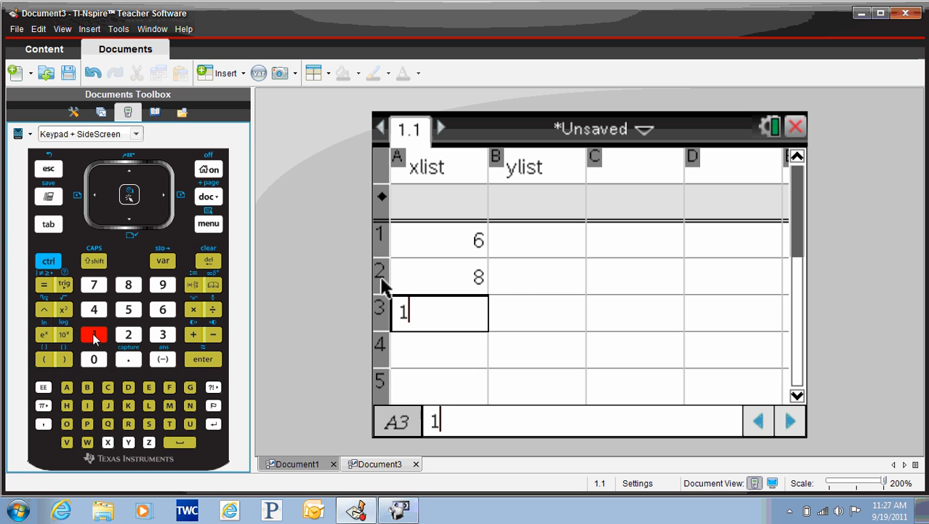
{"action": "left_click", "coordinate": [128, 334]}
{"action": "left_click", "coordinate": [204, 359]}
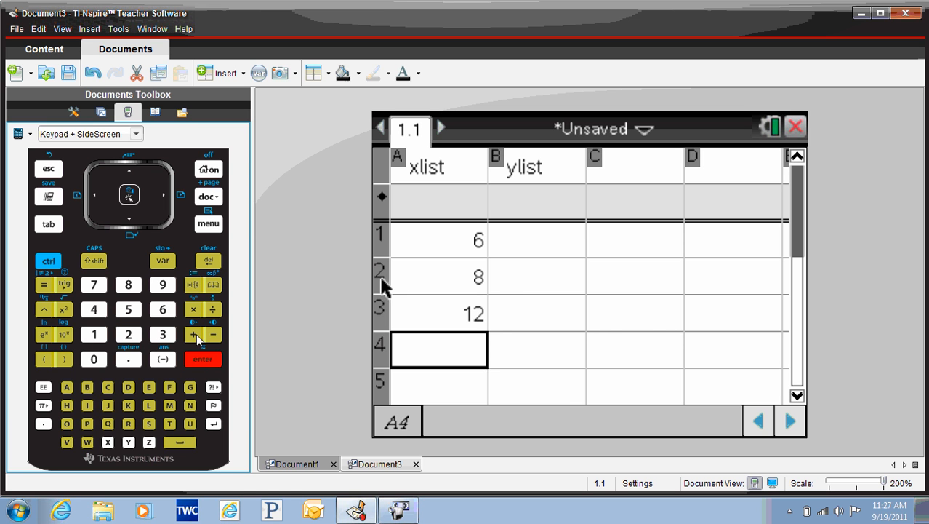
Step: Enter the values 23, 48 and 83 in rows 1 to 3 of the ylist column
{"action": "left_click", "coordinate": [526, 245]}
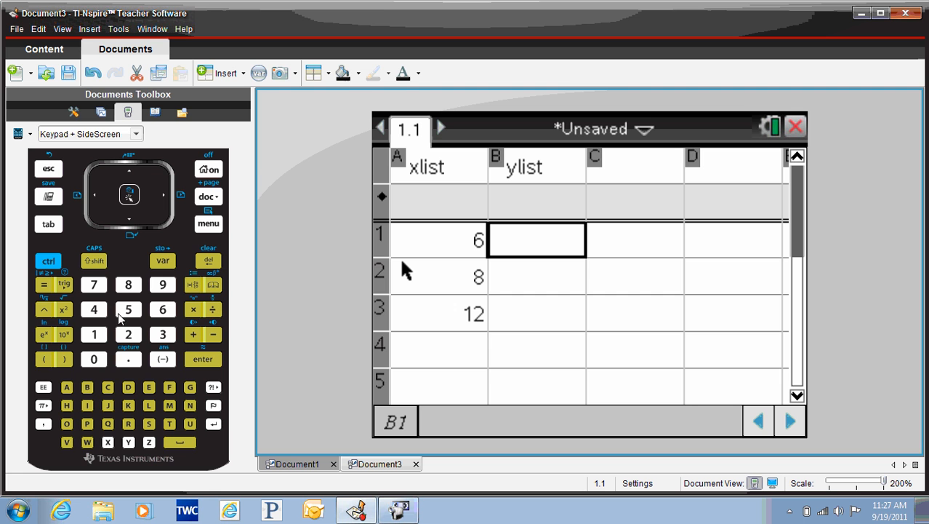
{"action": "left_click", "coordinate": [129, 336]}
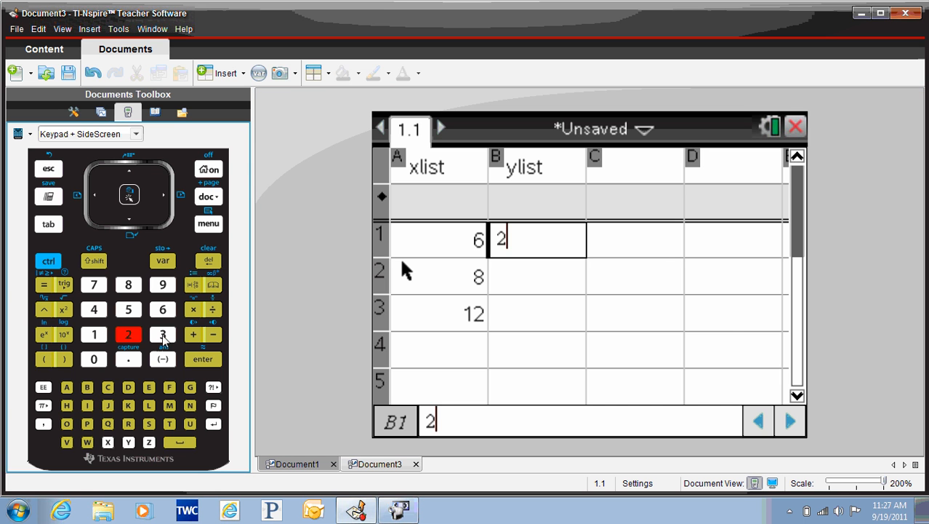
{"action": "left_click", "coordinate": [163, 334]}
{"action": "left_click", "coordinate": [203, 358]}
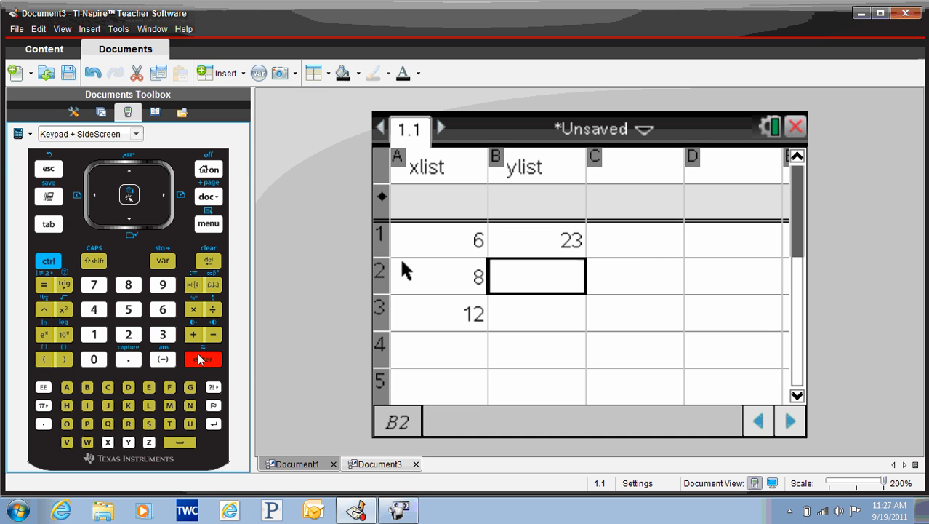
{"action": "left_click", "coordinate": [94, 309]}
{"action": "left_click", "coordinate": [129, 285]}
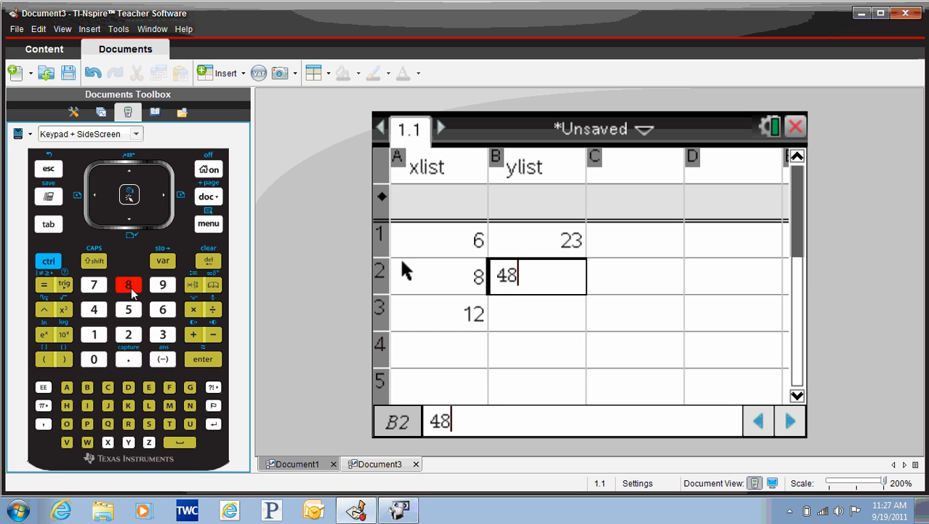
{"action": "left_click", "coordinate": [203, 358]}
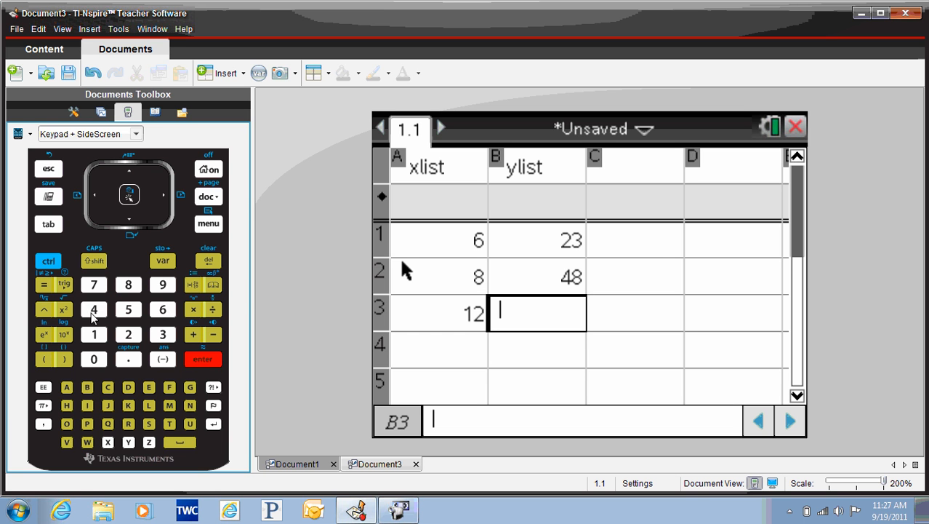
{"action": "left_click", "coordinate": [128, 285]}
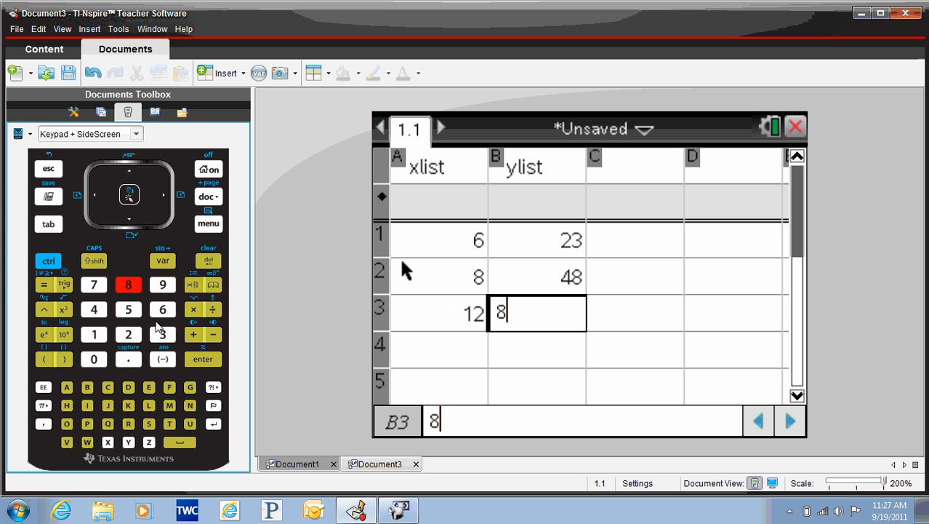
{"action": "left_click", "coordinate": [162, 334]}
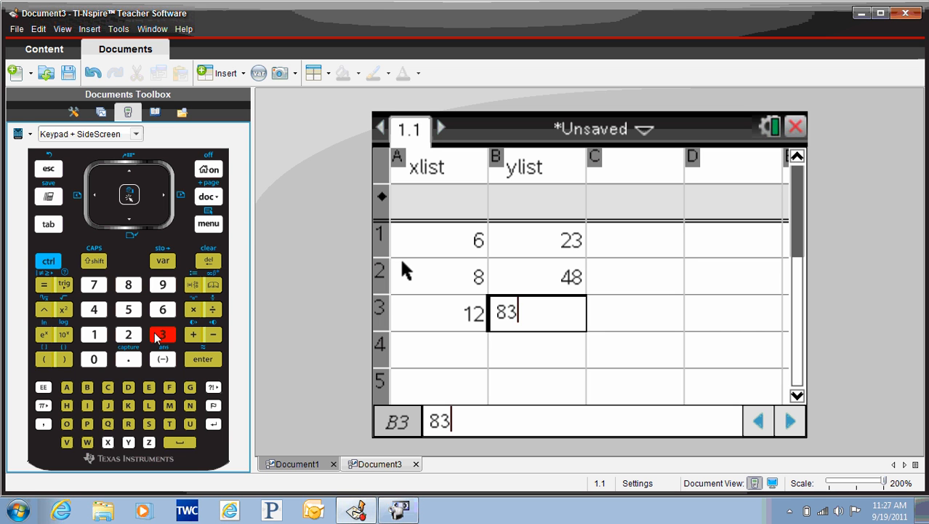
{"action": "left_click", "coordinate": [213, 359]}
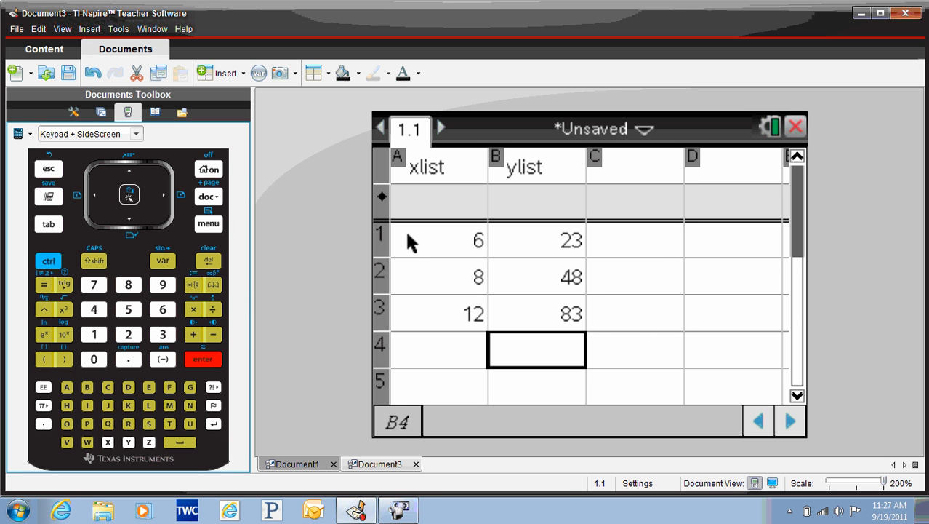
Step: Select cell D1 and open the Linear Regression (mx+b) statistical calculation
{"action": "left_click", "coordinate": [165, 196]}
{"action": "left_click", "coordinate": [166, 201]}
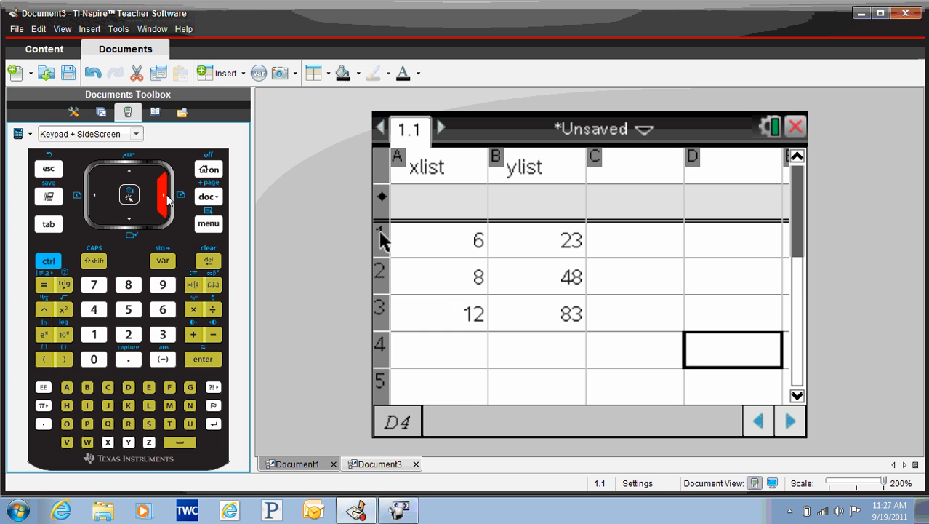
{"action": "double_click", "coordinate": [129, 175]}
{"action": "left_click", "coordinate": [129, 175]}
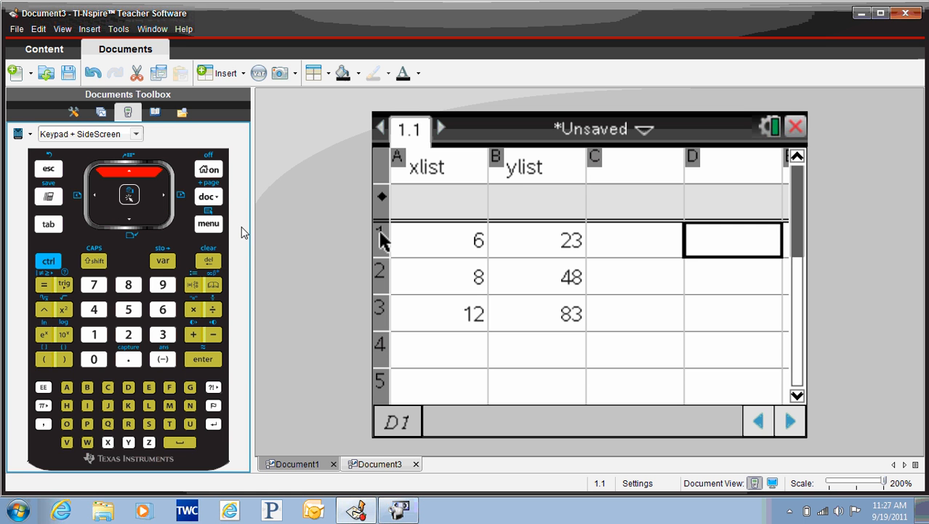
{"action": "left_click", "coordinate": [212, 226]}
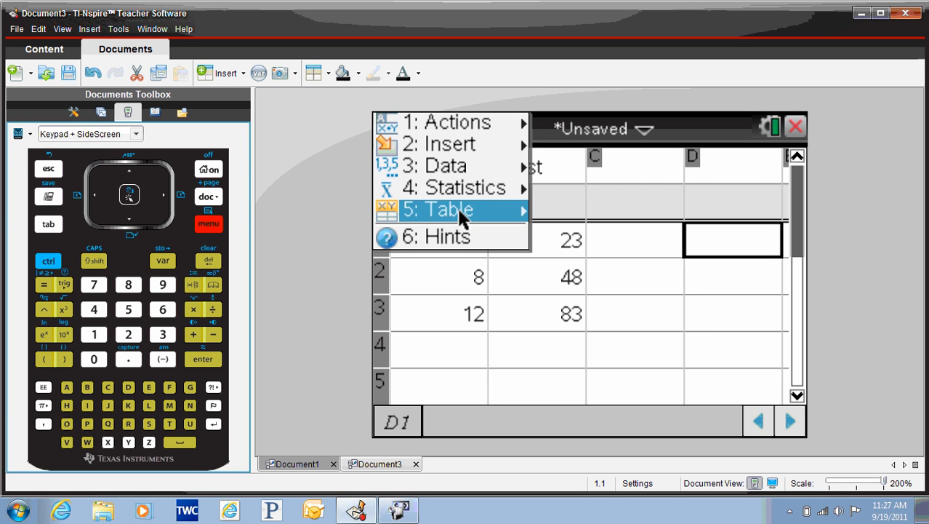
{"action": "mouse_move", "coordinate": [479, 193]}
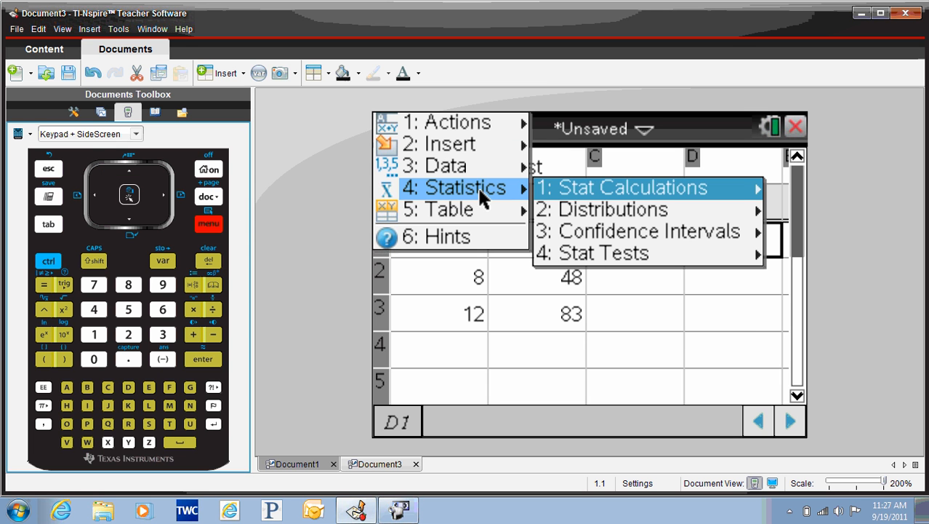
{"action": "left_click", "coordinate": [619, 188]}
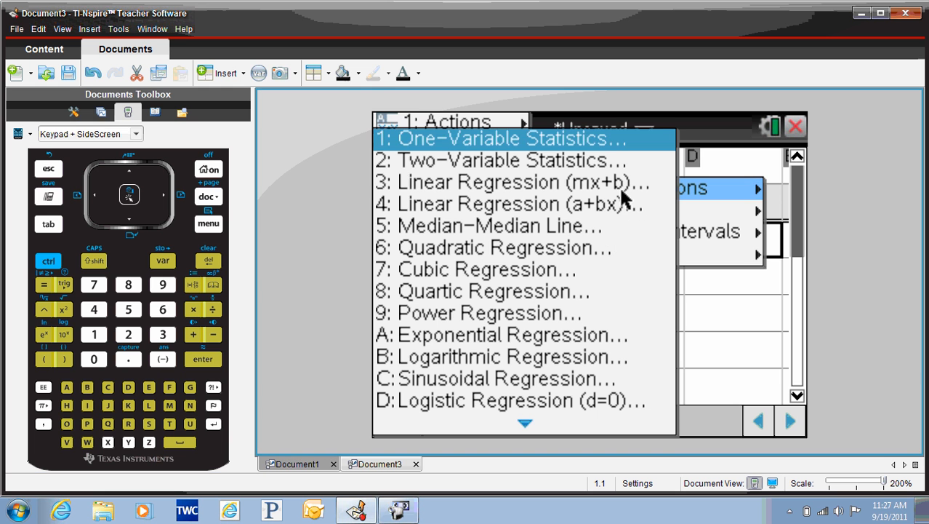
{"action": "key", "text": "Down"}
{"action": "key", "text": "Down"}
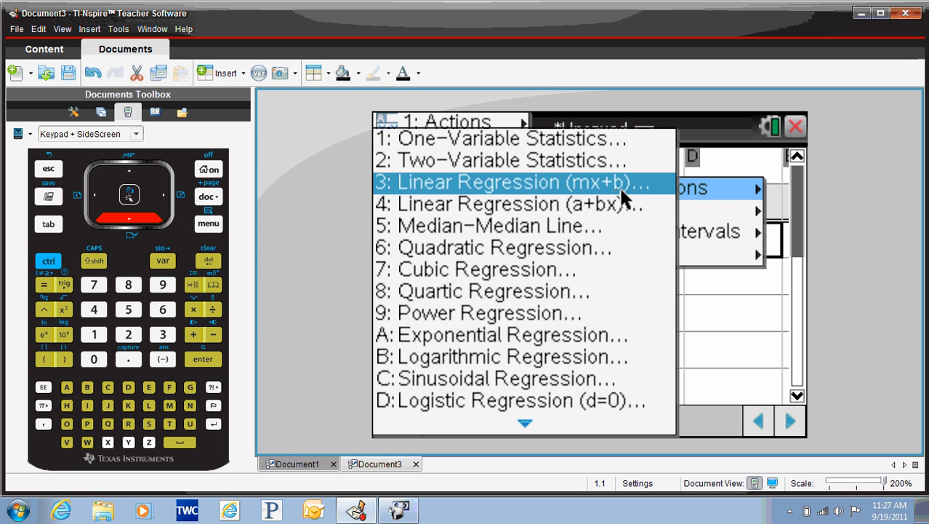
{"action": "key", "text": "Return"}
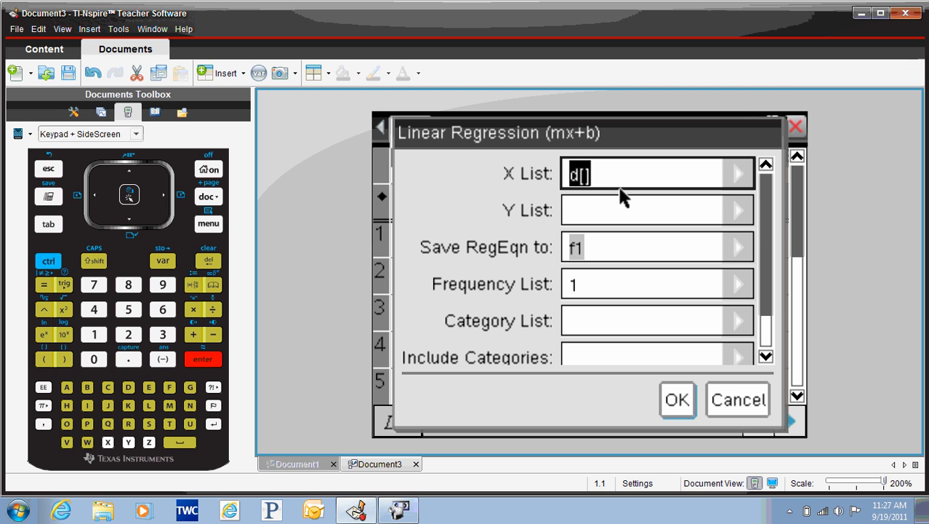
Step: Set the regression's X List to xlist and its Y List to ylist
{"action": "left_click", "coordinate": [742, 175]}
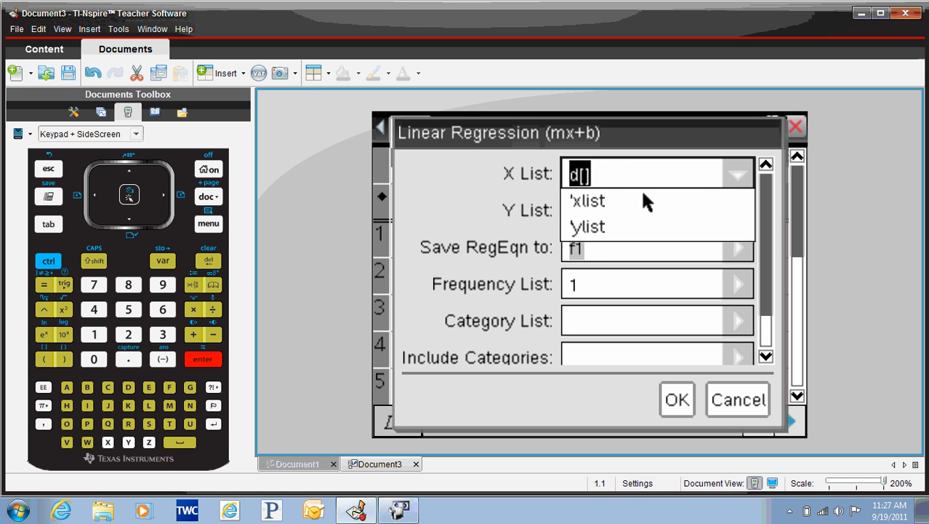
{"action": "left_click", "coordinate": [598, 203]}
{"action": "left_click", "coordinate": [725, 206]}
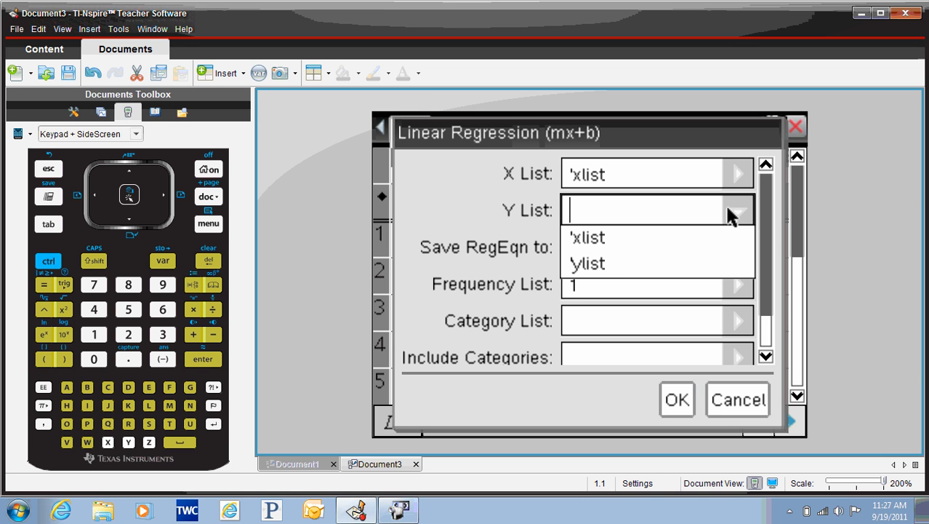
{"action": "left_click", "coordinate": [602, 262]}
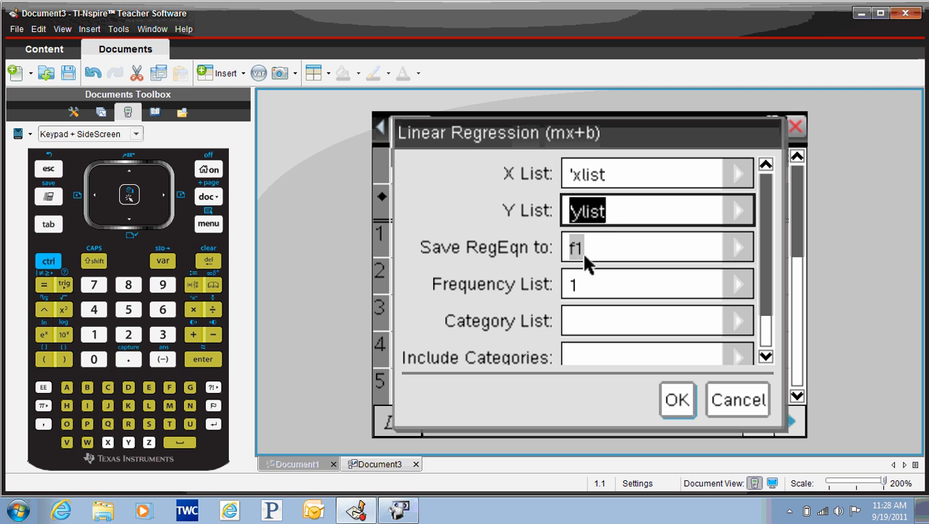
Step: Run the linear regression with its equation saved to f1 and e[] as the first result column
{"action": "left_click", "coordinate": [51, 226]}
{"action": "left_click", "coordinate": [52, 227]}
{"action": "left_click", "coordinate": [54, 227]}
{"action": "left_click", "coordinate": [54, 227]}
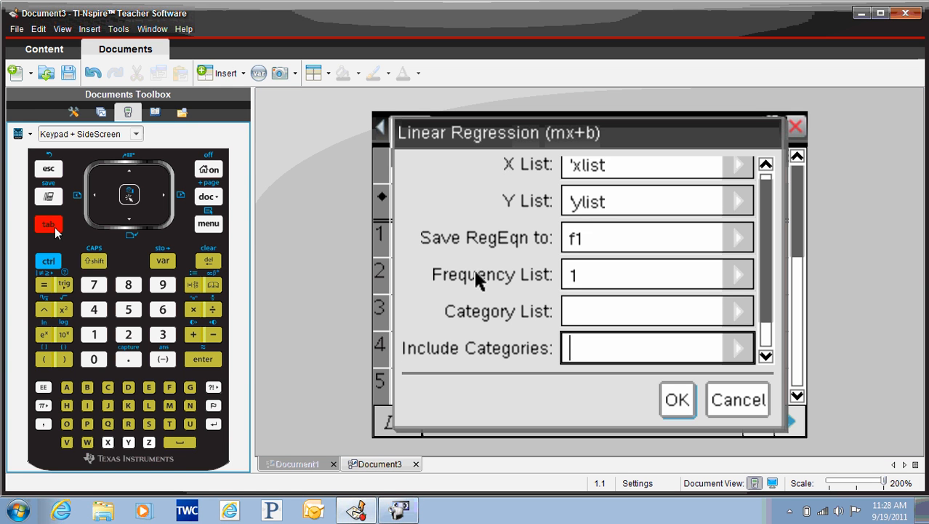
{"action": "left_click", "coordinate": [51, 226]}
{"action": "left_click", "coordinate": [54, 227]}
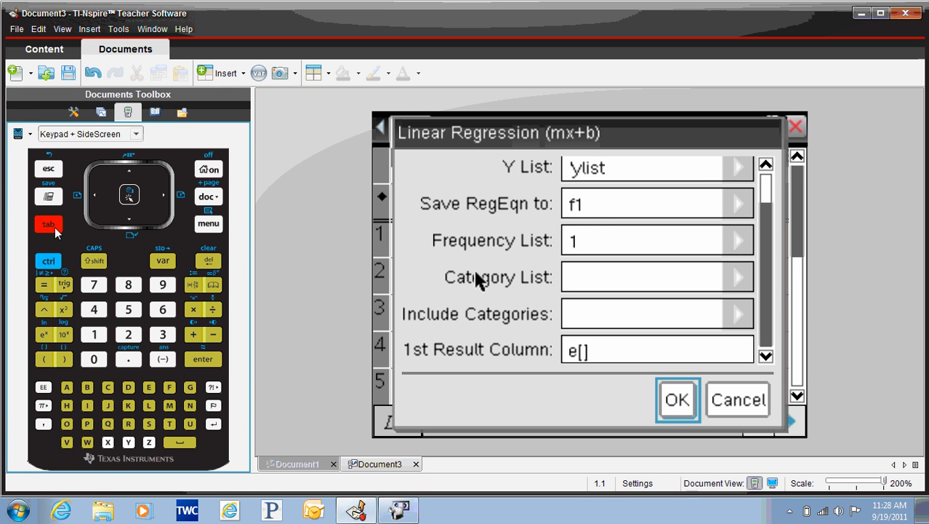
{"action": "left_click", "coordinate": [680, 407]}
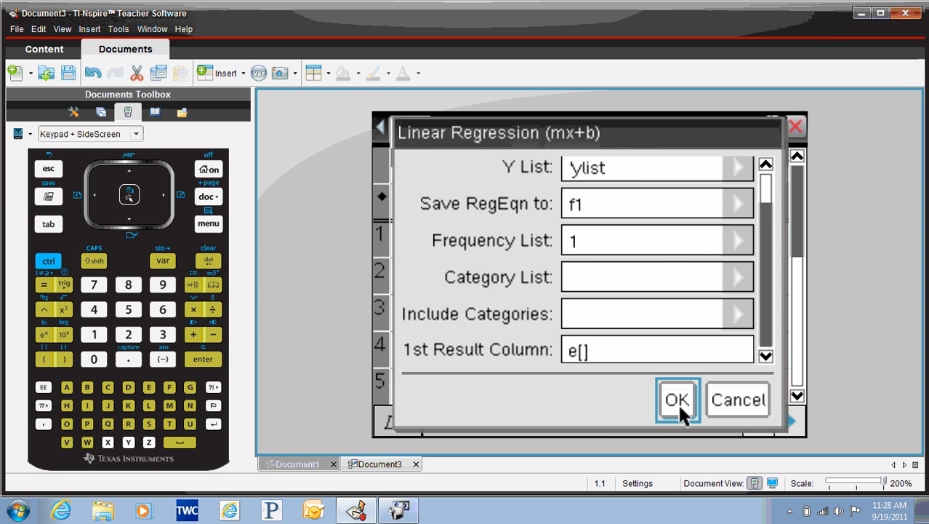
{"action": "left_click", "coordinate": [678, 402]}
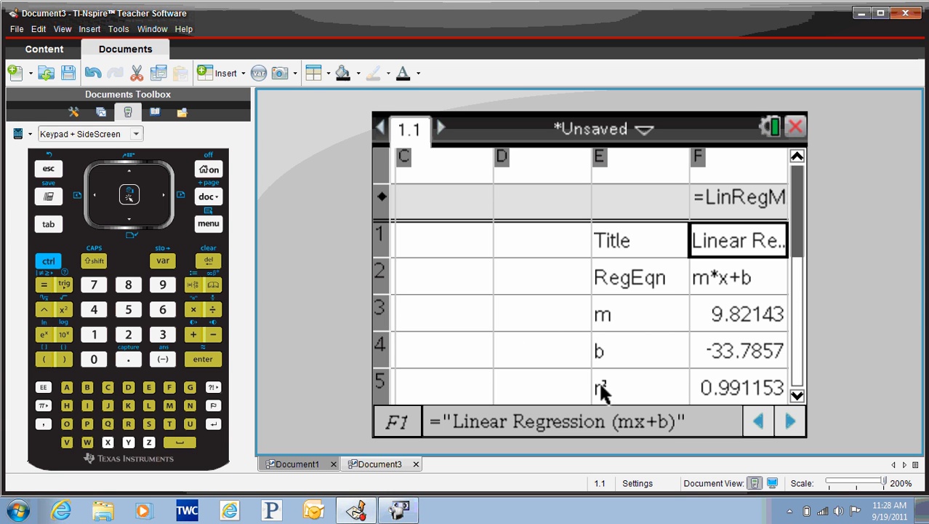
Step: Review the xlist and ylist data and the regression results across the spreadsheet columns
{"action": "left_click", "coordinate": [757, 423]}
{"action": "left_click", "coordinate": [758, 423]}
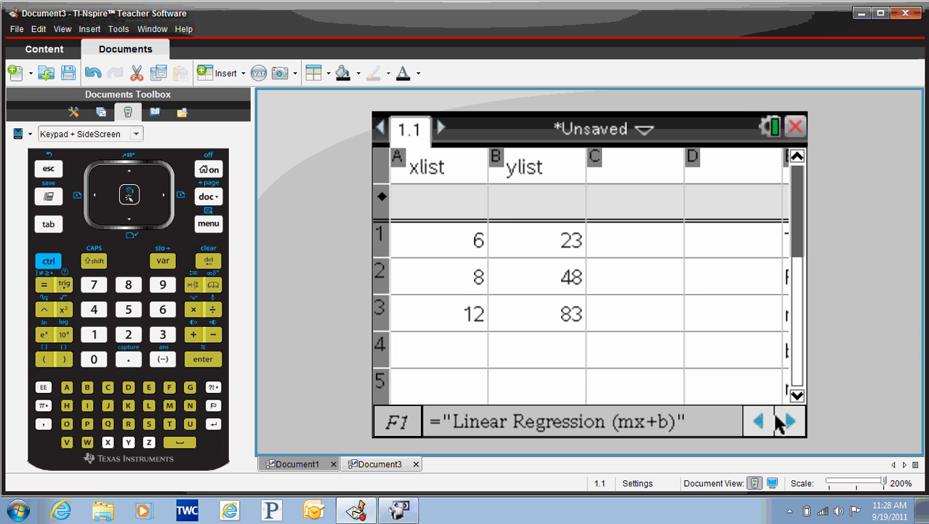
{"action": "left_click", "coordinate": [790, 422]}
{"action": "left_click", "coordinate": [790, 421]}
{"action": "left_click", "coordinate": [790, 421]}
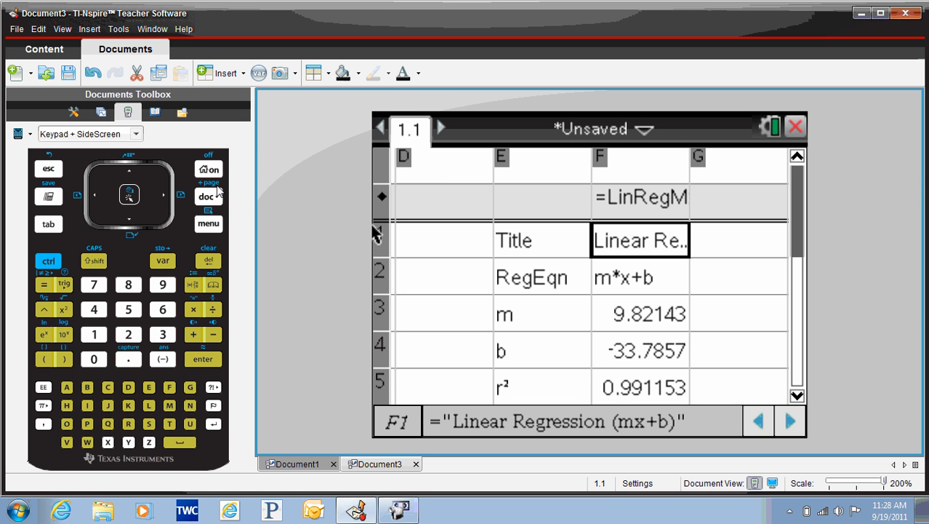
Step: Add a Graphs page to the document and plot the regression equation stored in f1(x)
{"action": "left_click", "coordinate": [50, 263]}
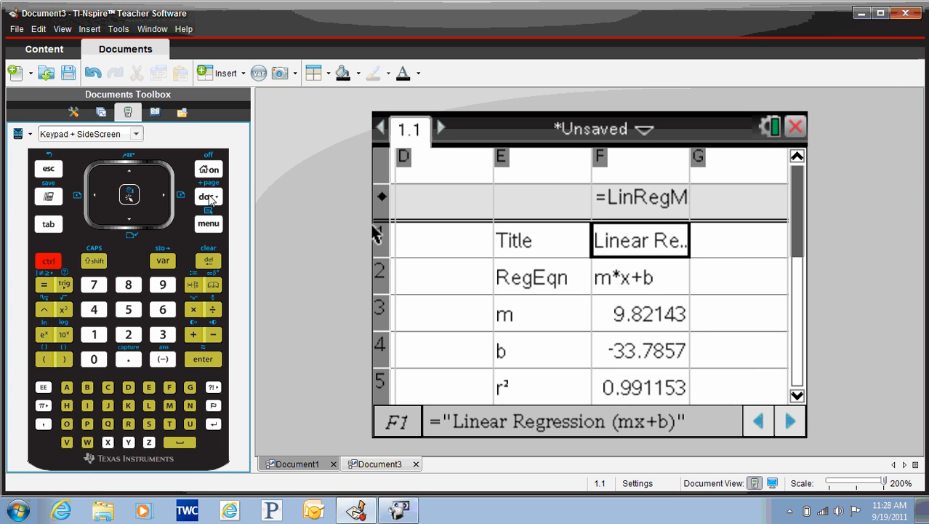
{"action": "left_click", "coordinate": [209, 197]}
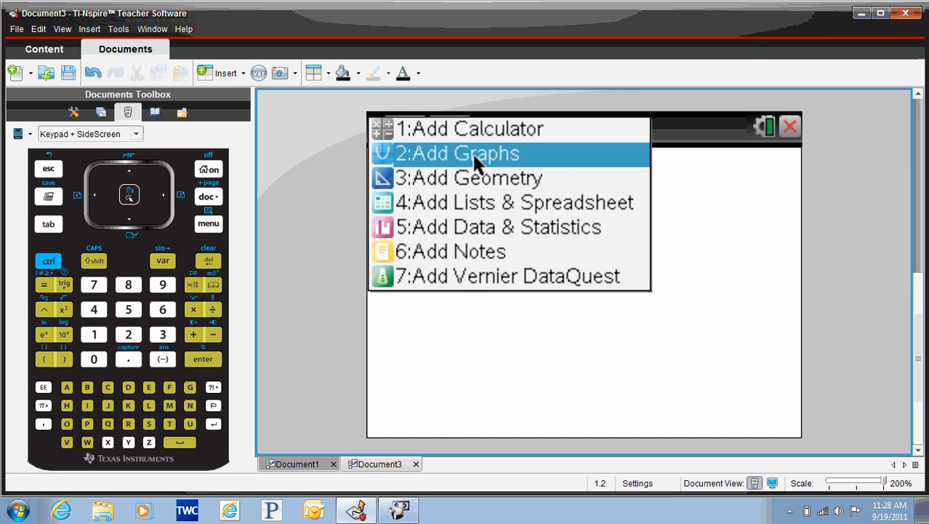
{"action": "left_click", "coordinate": [474, 161]}
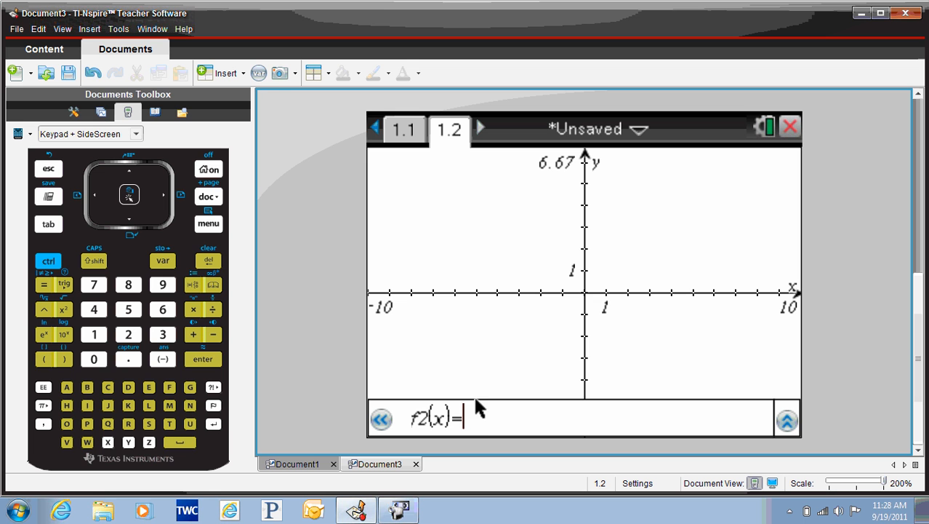
{"action": "left_click", "coordinate": [128, 173]}
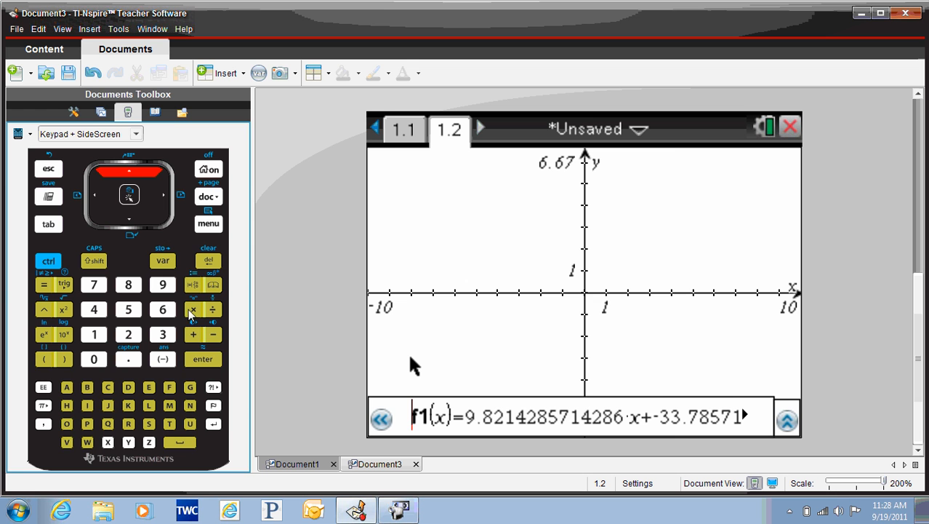
{"action": "left_click", "coordinate": [203, 359]}
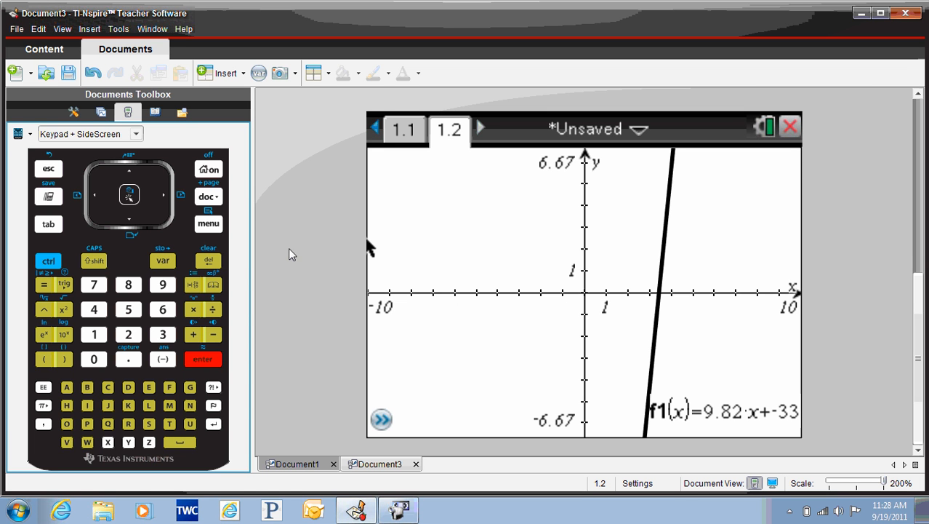
Step: Change the graph type to Scatter Plot on the Graphs page
{"action": "left_click", "coordinate": [215, 226]}
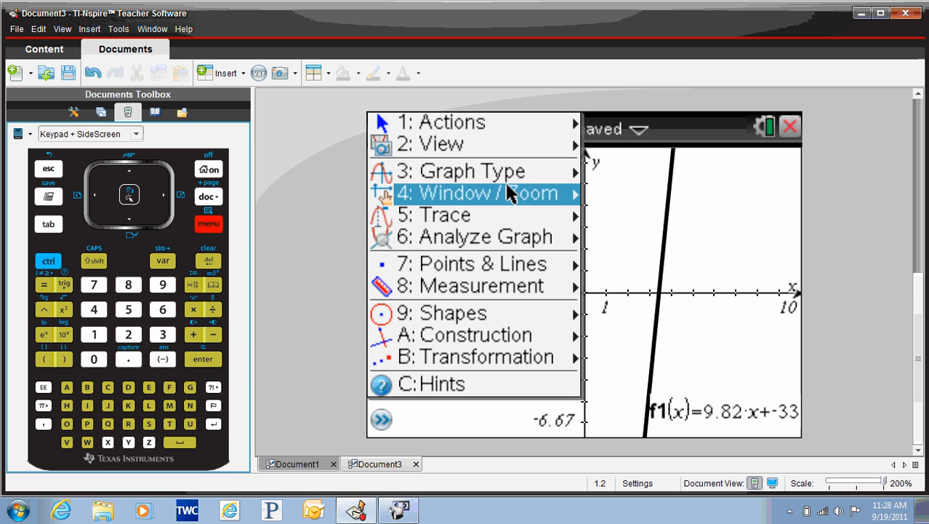
{"action": "mouse_move", "coordinate": [525, 175]}
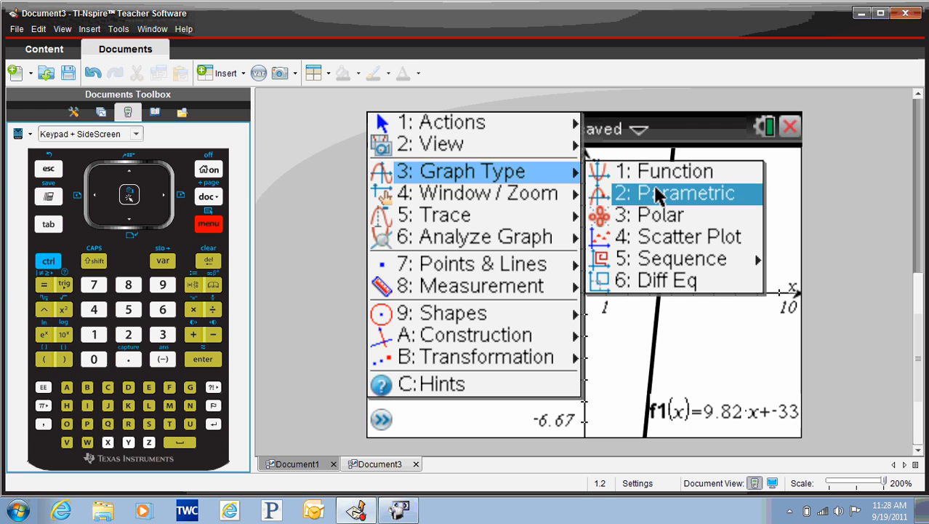
{"action": "left_click", "coordinate": [656, 236]}
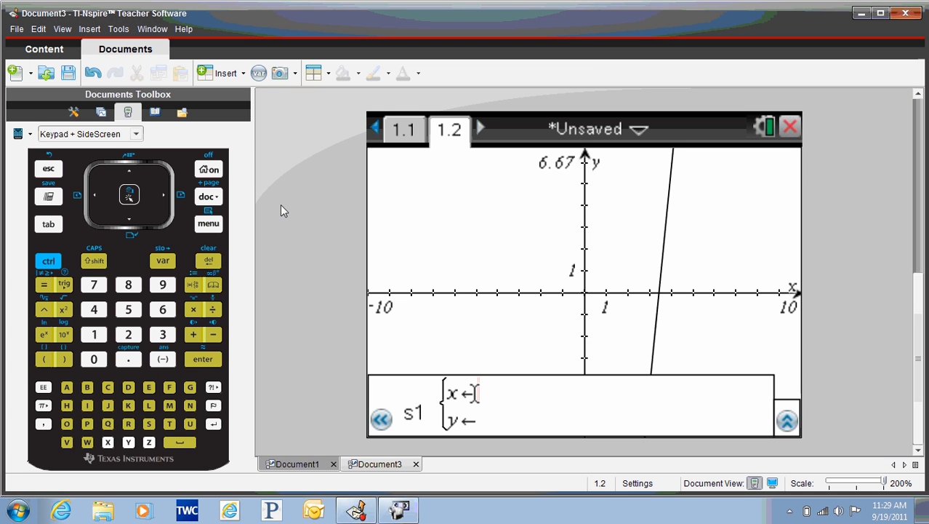
{"action": "left_click", "coordinate": [163, 261]}
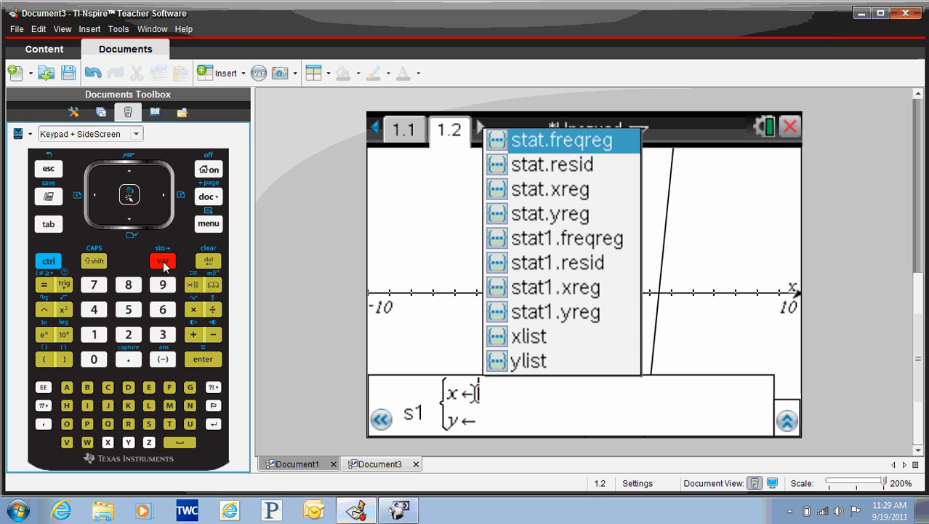
{"action": "left_click", "coordinate": [528, 338]}
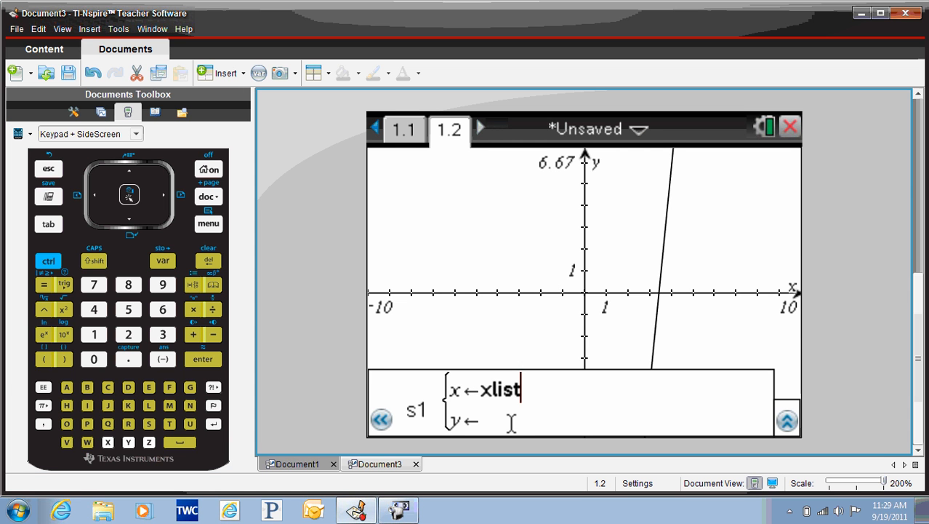
{"action": "key", "text": "Tab"}
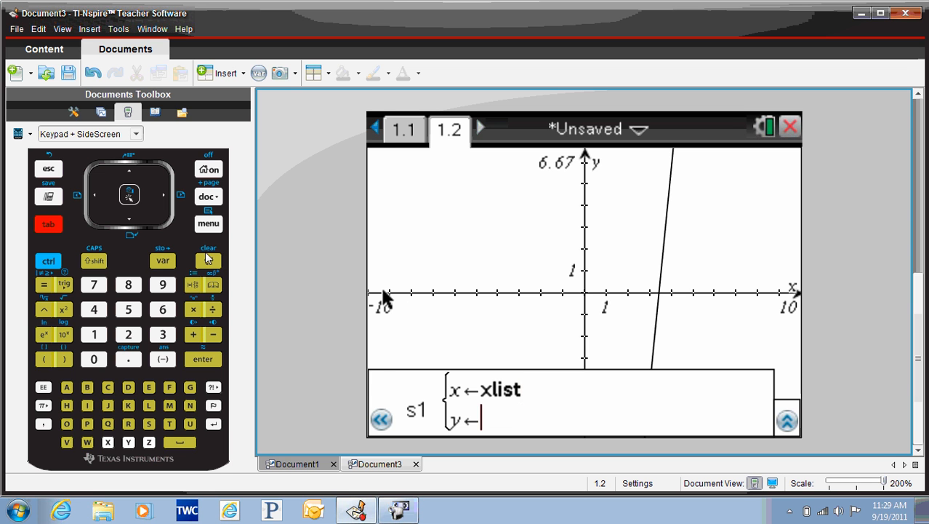
{"action": "left_click", "coordinate": [163, 260]}
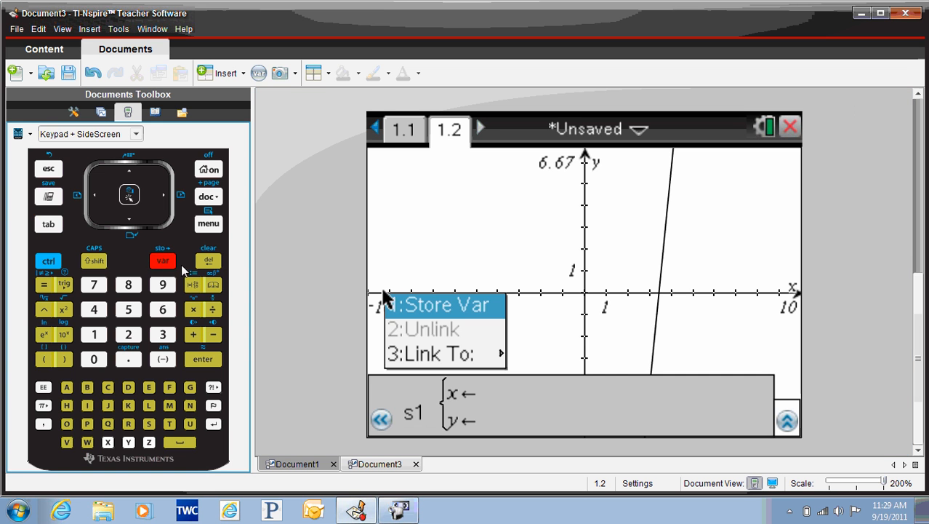
{"action": "left_click", "coordinate": [495, 400]}
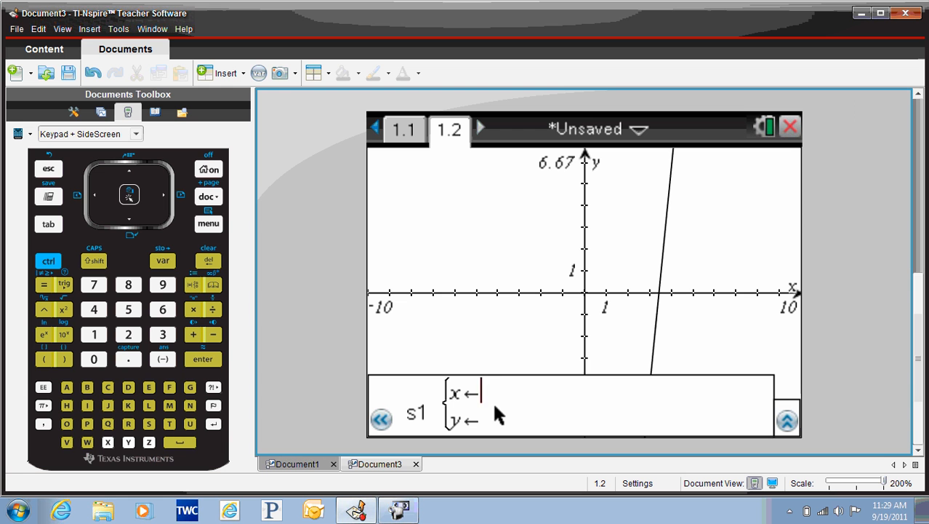
Step: Set the x variable of scatter plot s1 to xlist
{"action": "left_click", "coordinate": [163, 261]}
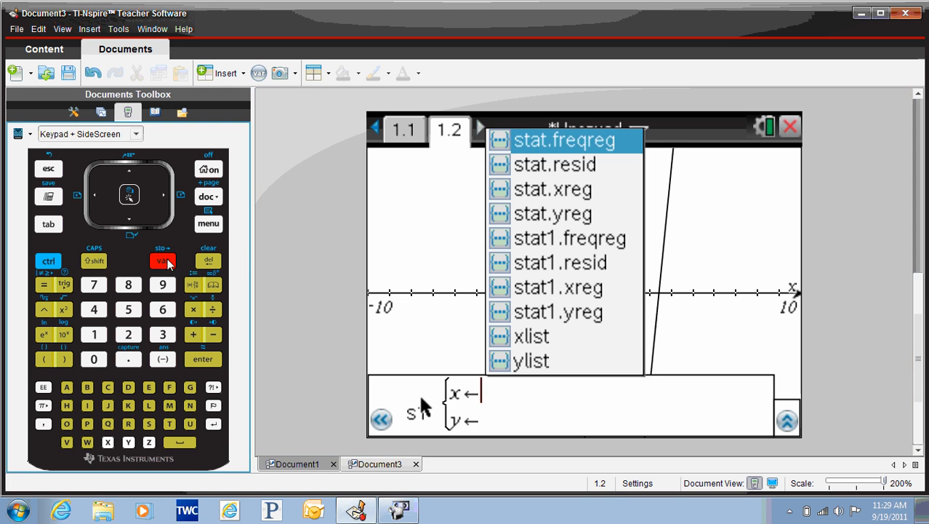
{"action": "left_click", "coordinate": [128, 216]}
{"action": "left_click", "coordinate": [128, 215]}
{"action": "left_click", "coordinate": [128, 216]}
{"action": "left_click", "coordinate": [128, 215]}
{"action": "left_click", "coordinate": [128, 216]}
{"action": "left_click", "coordinate": [128, 215]}
{"action": "left_click", "coordinate": [128, 216]}
{"action": "left_click", "coordinate": [128, 215]}
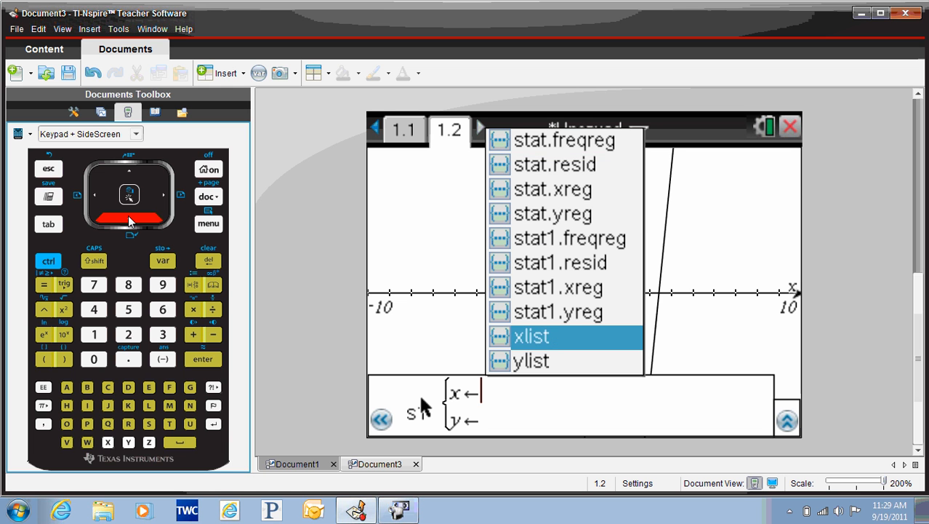
{"action": "key", "text": "Return"}
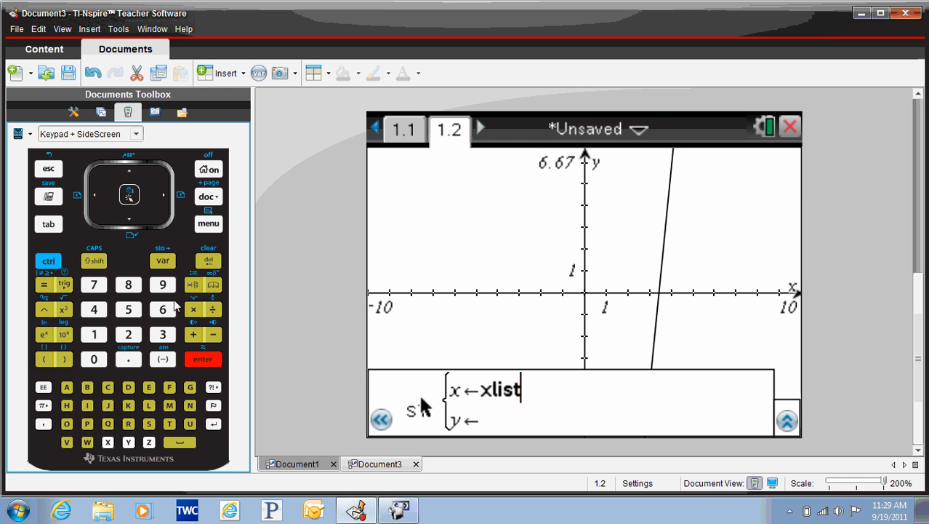
Step: Set the y variable of scatter plot s1 to ylist and plot the points
{"action": "left_click", "coordinate": [507, 422]}
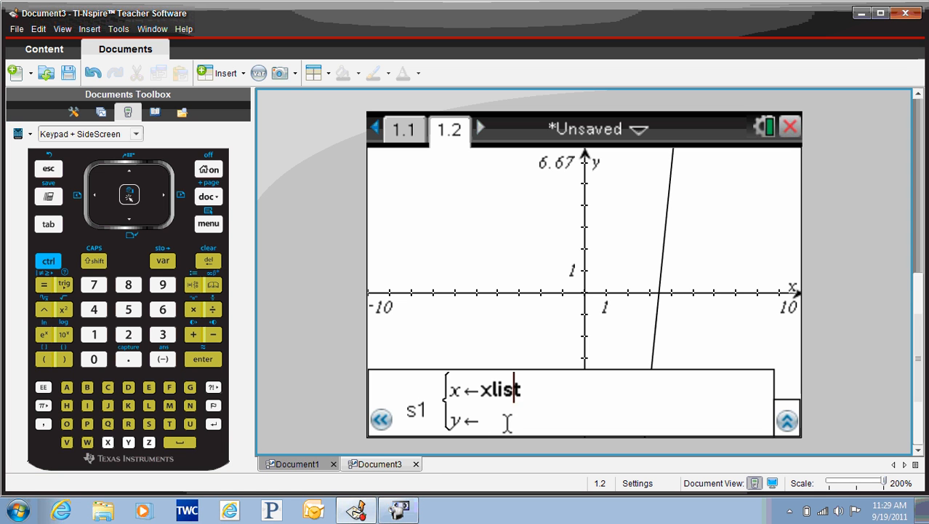
{"action": "key", "text": "Tab"}
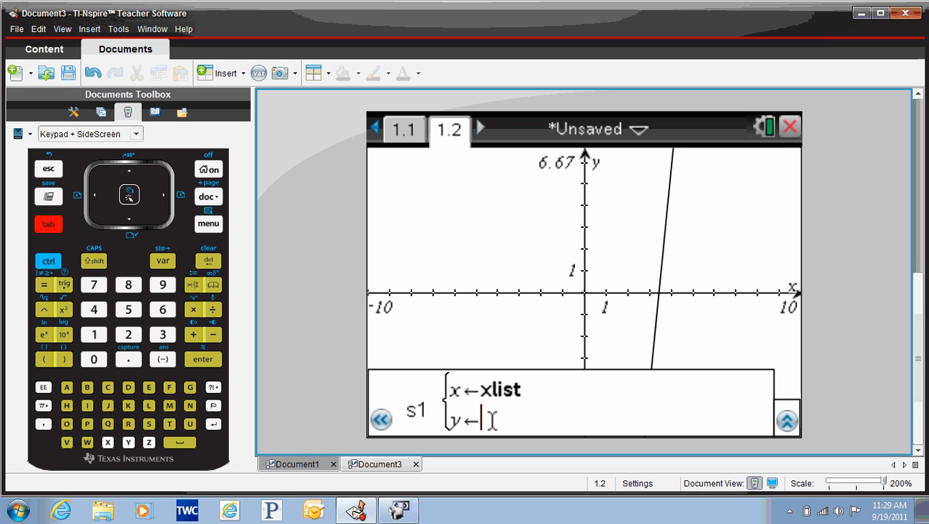
{"action": "left_click", "coordinate": [134, 248]}
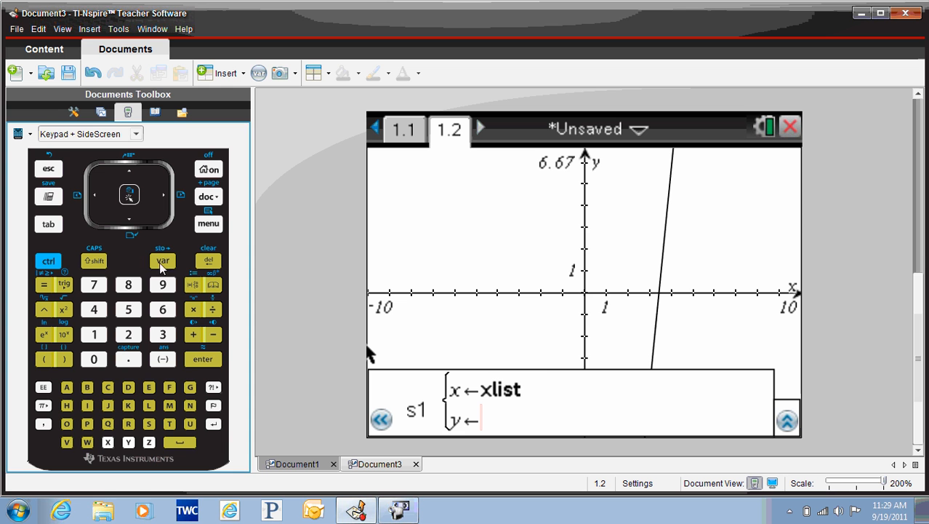
{"action": "left_click", "coordinate": [166, 264]}
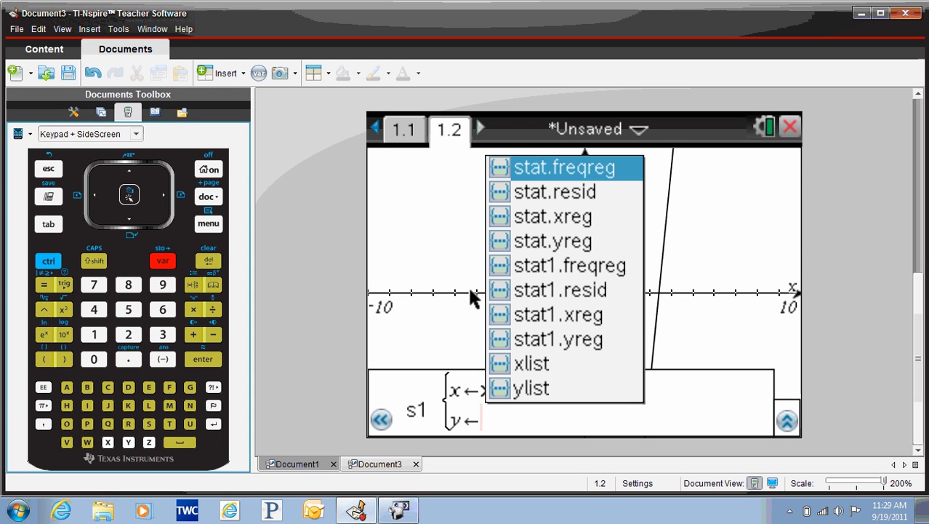
{"action": "left_click", "coordinate": [530, 389]}
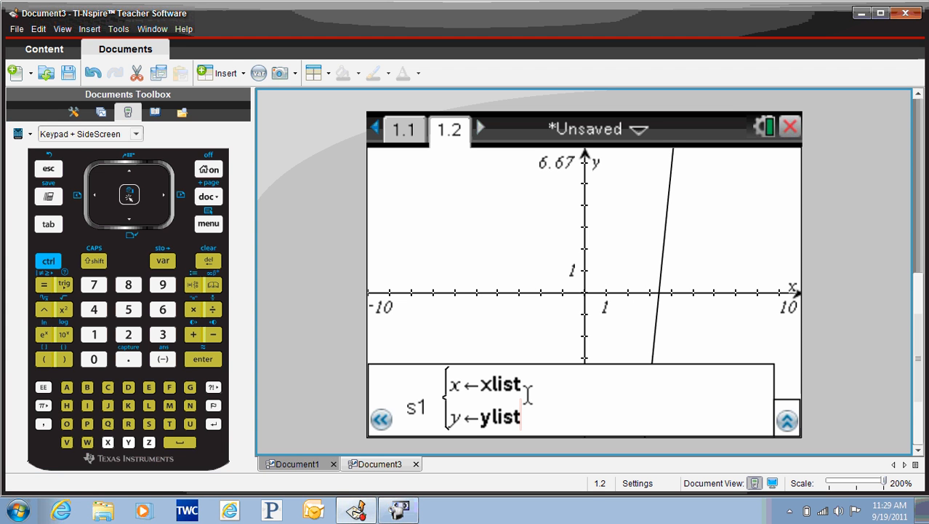
{"action": "key", "text": "Return"}
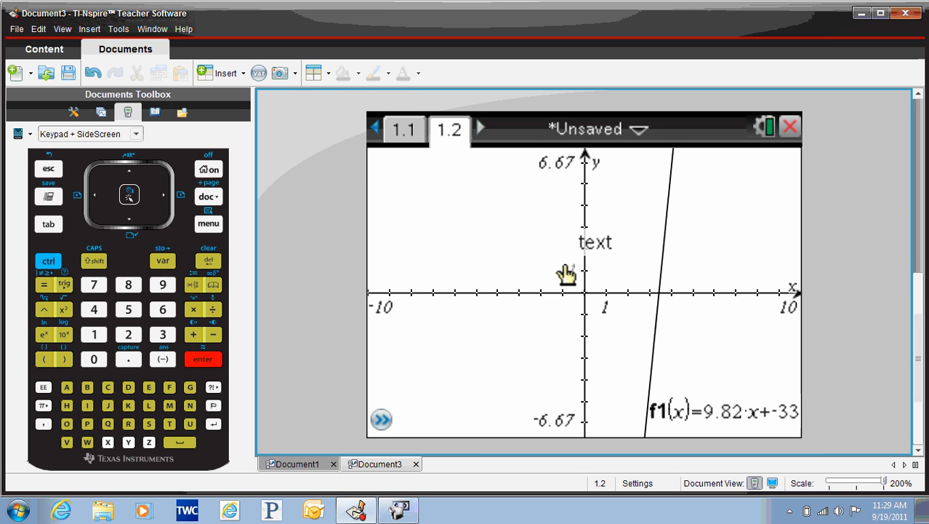
Step: Fit the graph window to the plotted points with Zoom - Data
{"action": "left_click", "coordinate": [212, 226]}
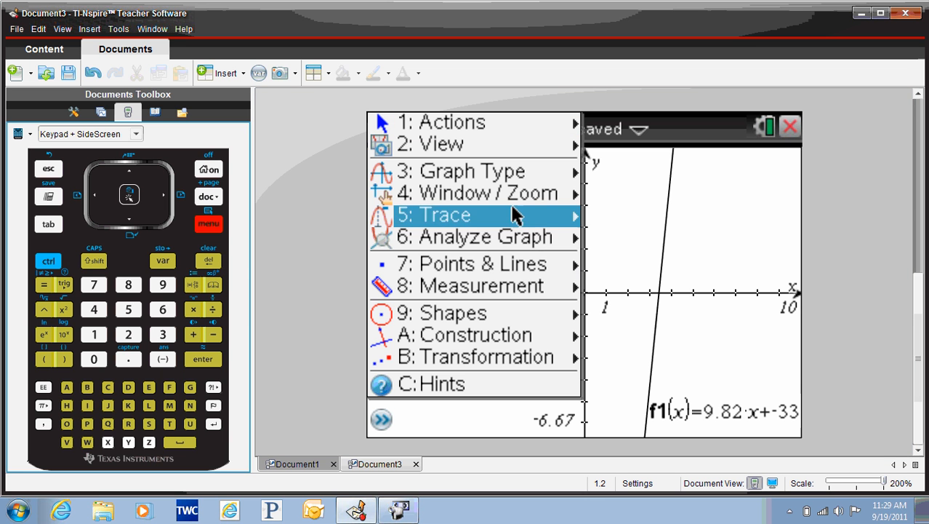
{"action": "mouse_move", "coordinate": [542, 182]}
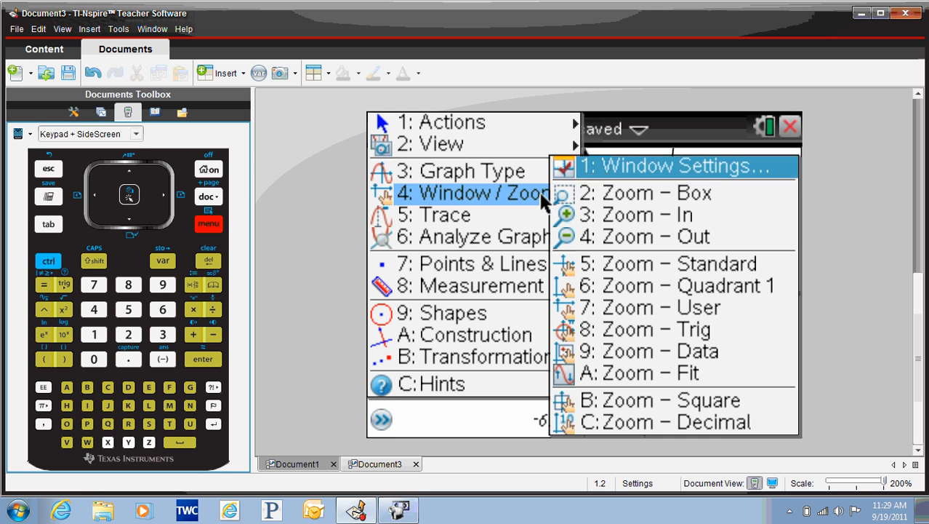
{"action": "left_click", "coordinate": [644, 353]}
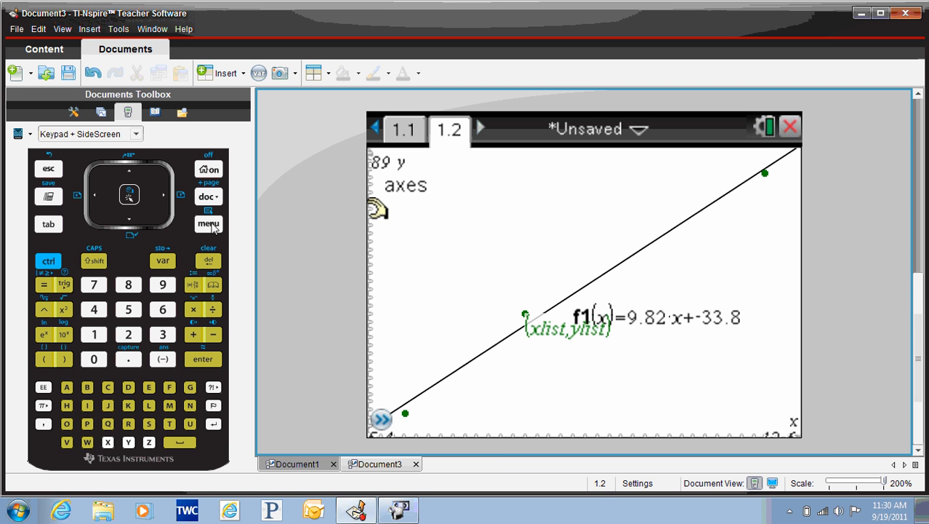
Step: Set the graph window's XMin to -5 and YMin to -5 in the window settings and apply them
{"action": "left_click", "coordinate": [209, 224]}
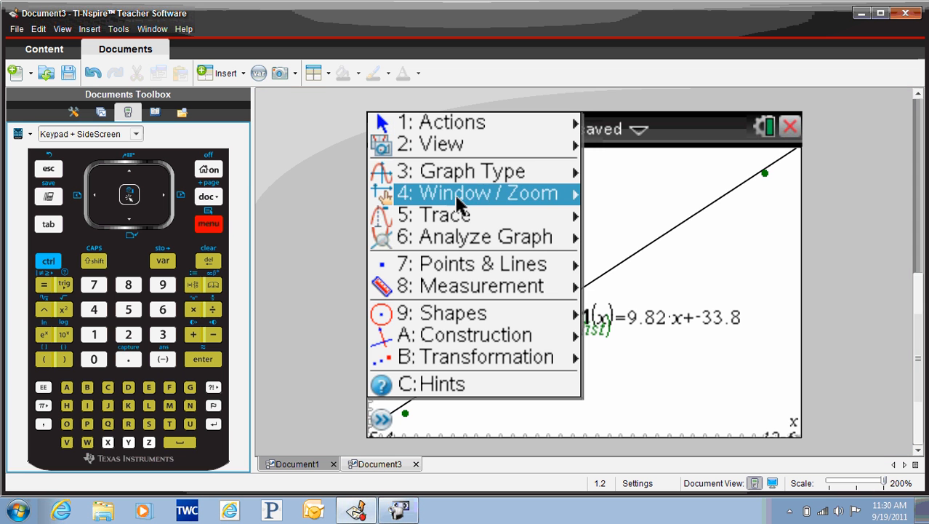
{"action": "mouse_move", "coordinate": [513, 195]}
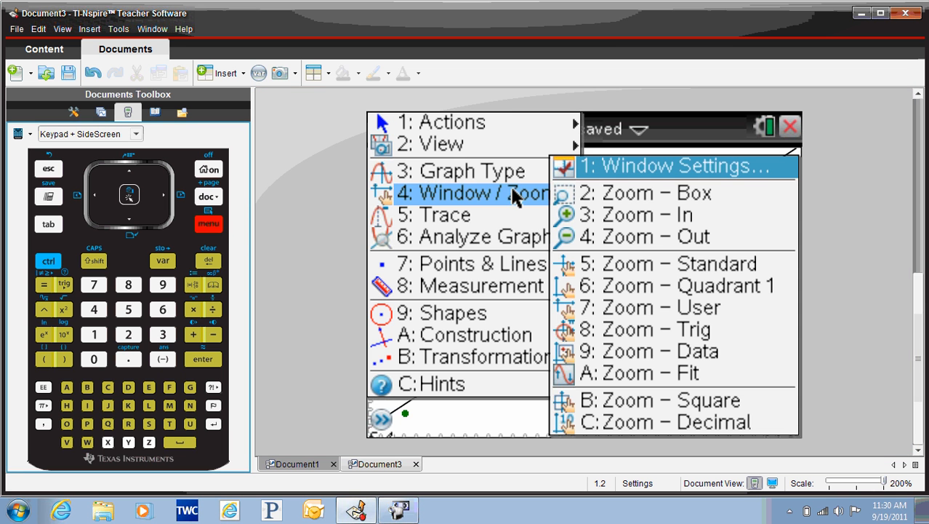
{"action": "left_click", "coordinate": [624, 169]}
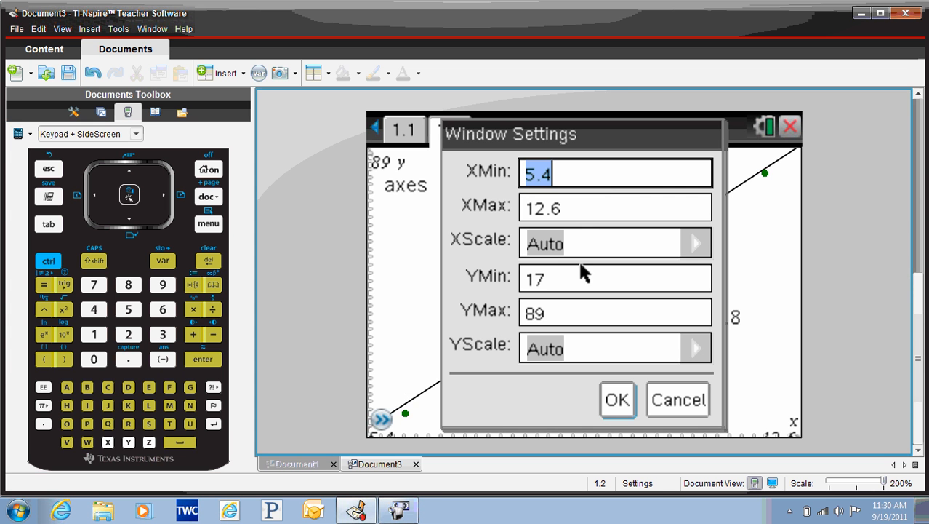
{"action": "type", "text": "-5"}
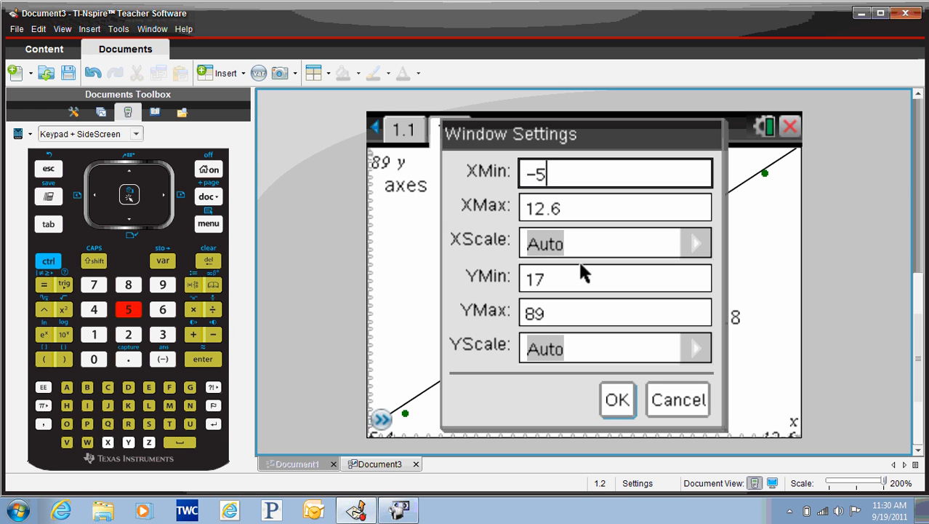
{"action": "left_click", "coordinate": [557, 288]}
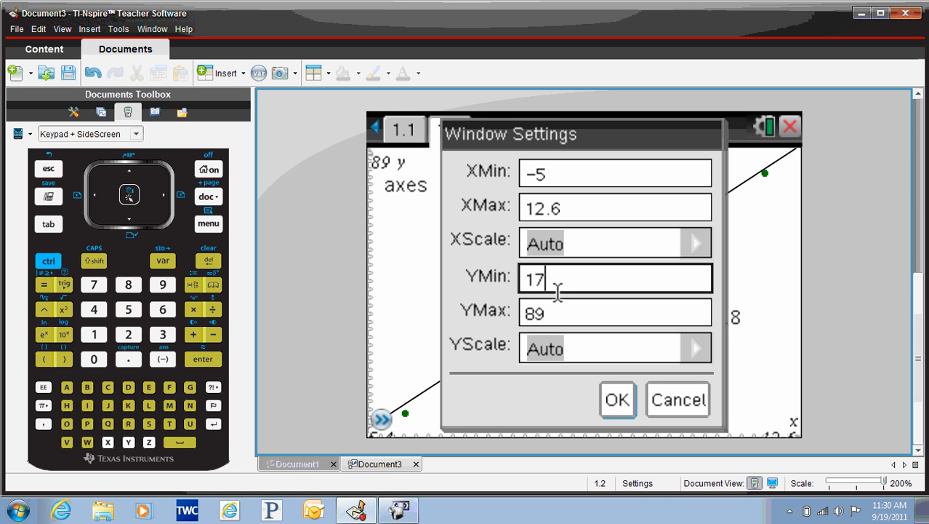
{"action": "key", "text": "BackSpace"}
{"action": "key", "text": "BackSpace"}
{"action": "type", "text": "-"}
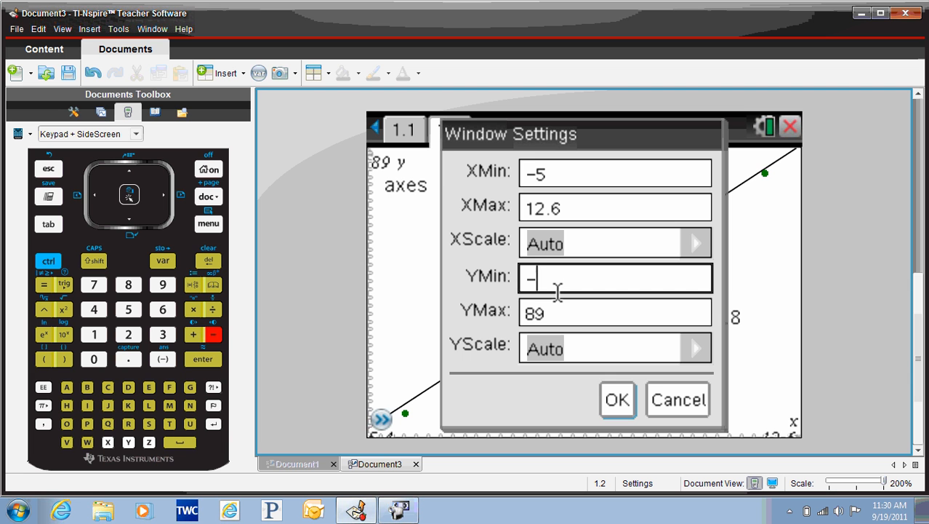
{"action": "type", "text": "5"}
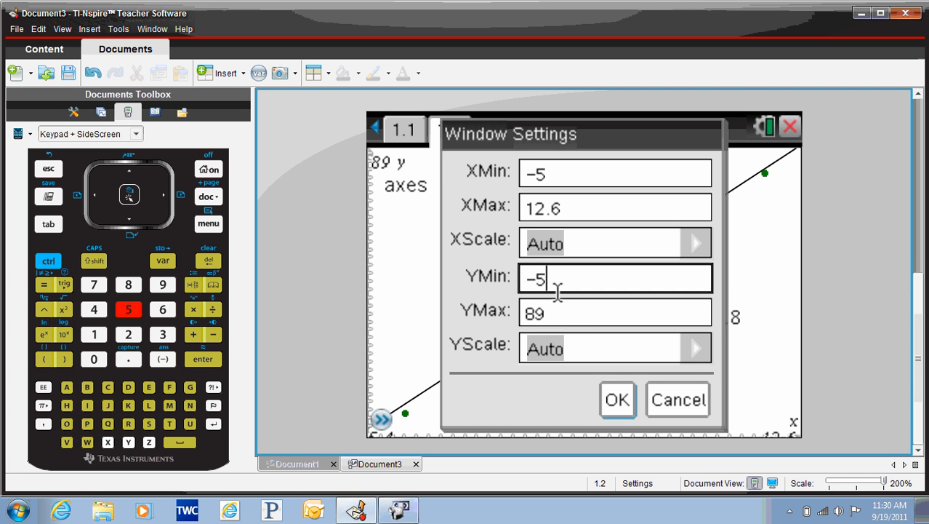
{"action": "left_click", "coordinate": [618, 404]}
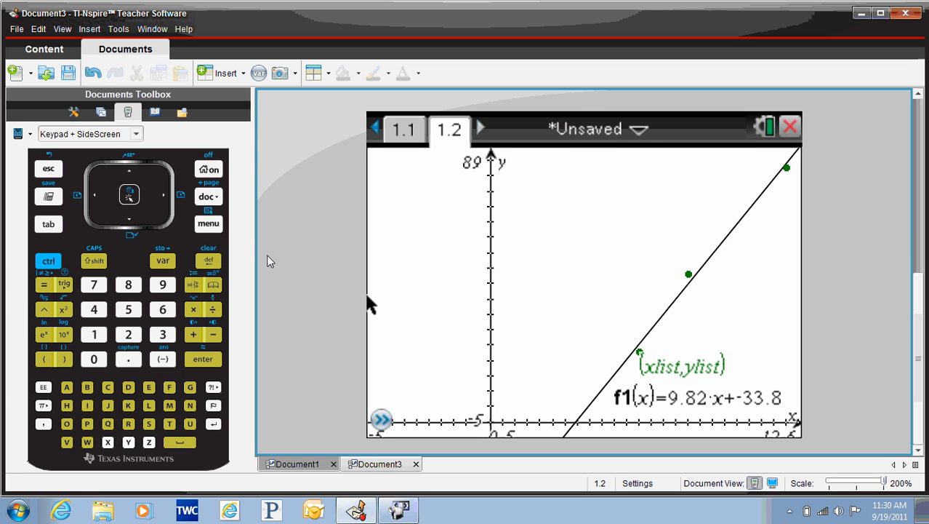
Step: Place a point on the regression line f1 at about (9.6, 60.5) and leave the Point tool
{"action": "left_click", "coordinate": [211, 225]}
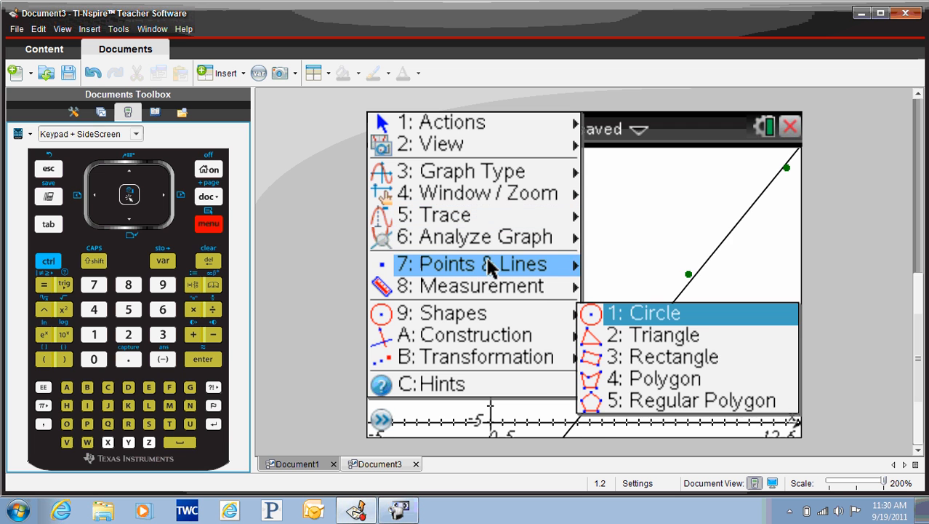
{"action": "mouse_move", "coordinate": [492, 268]}
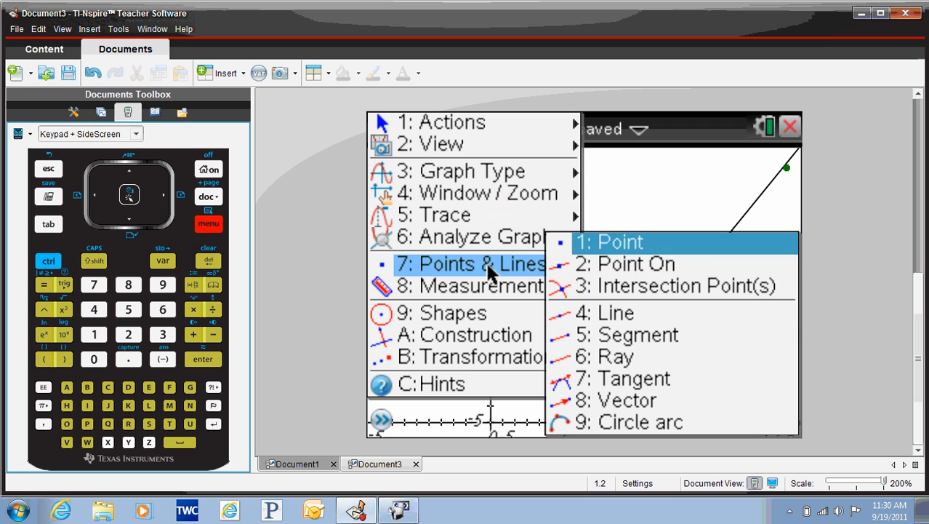
{"action": "left_click", "coordinate": [618, 243]}
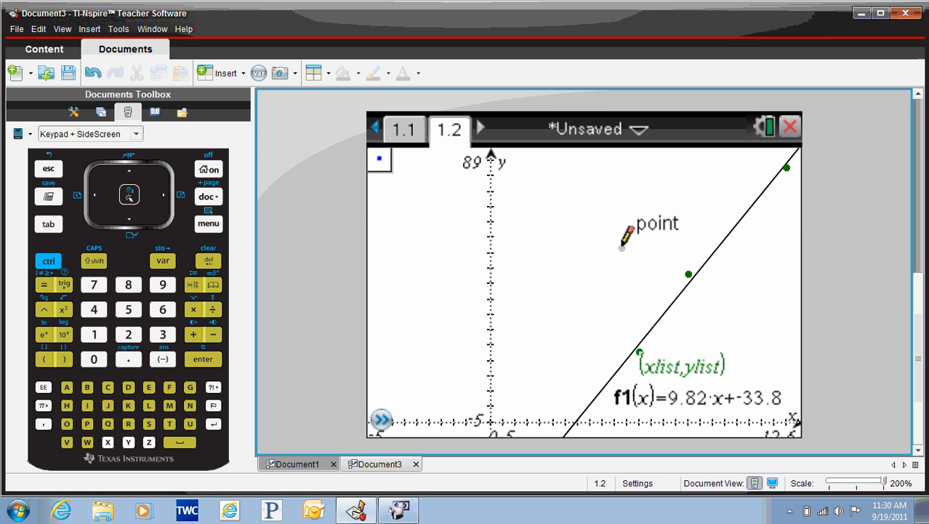
{"action": "left_click", "coordinate": [728, 236]}
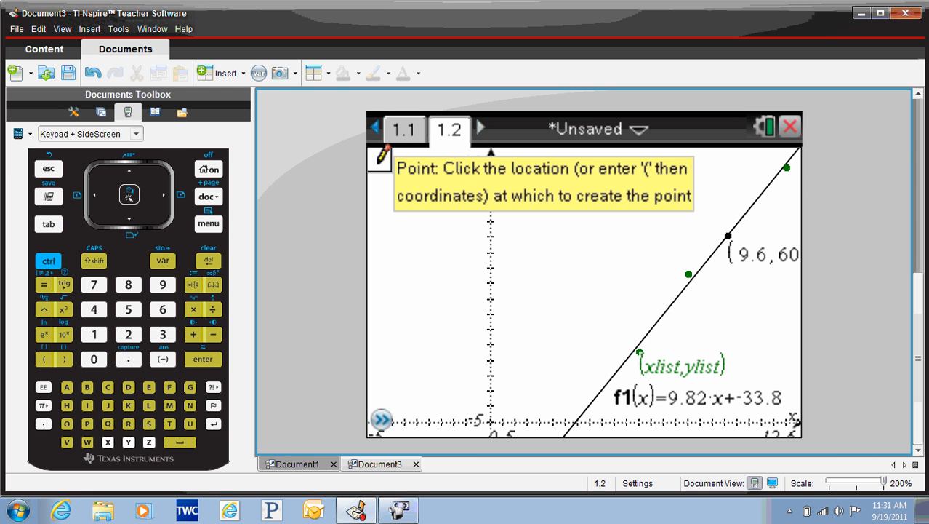
{"action": "key", "text": "Escape"}
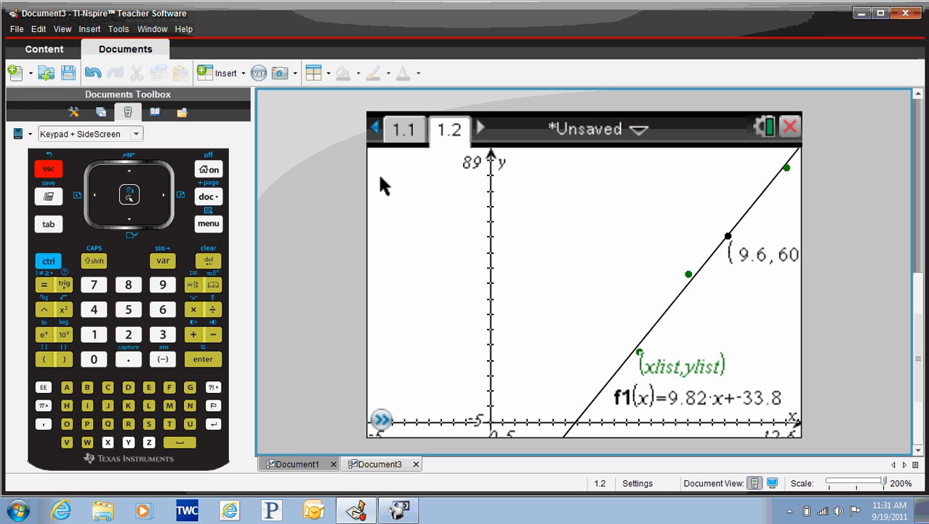
Step: Move the point's coordinate label into the empty area beside the upper end of the y-axis
{"action": "double_click", "coordinate": [755, 256]}
{"action": "key", "text": "Escape"}
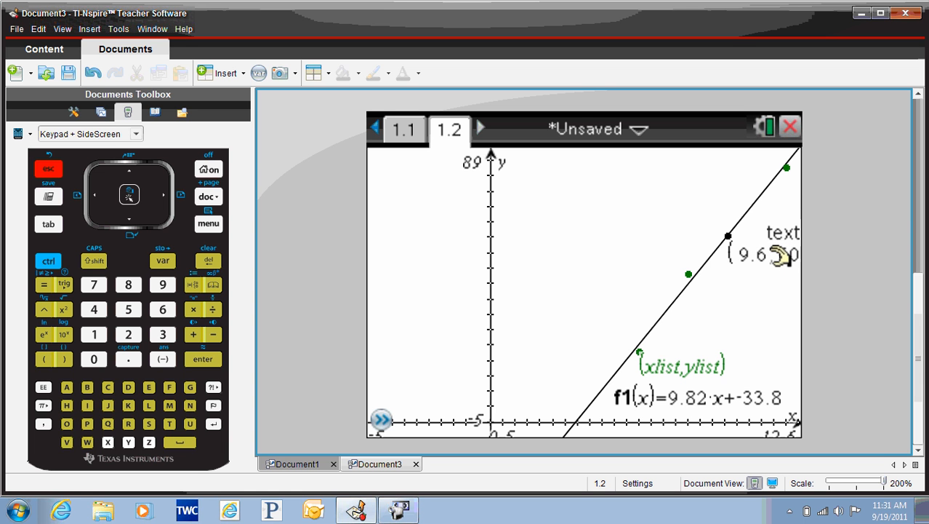
{"action": "key", "text": "ctrl"}
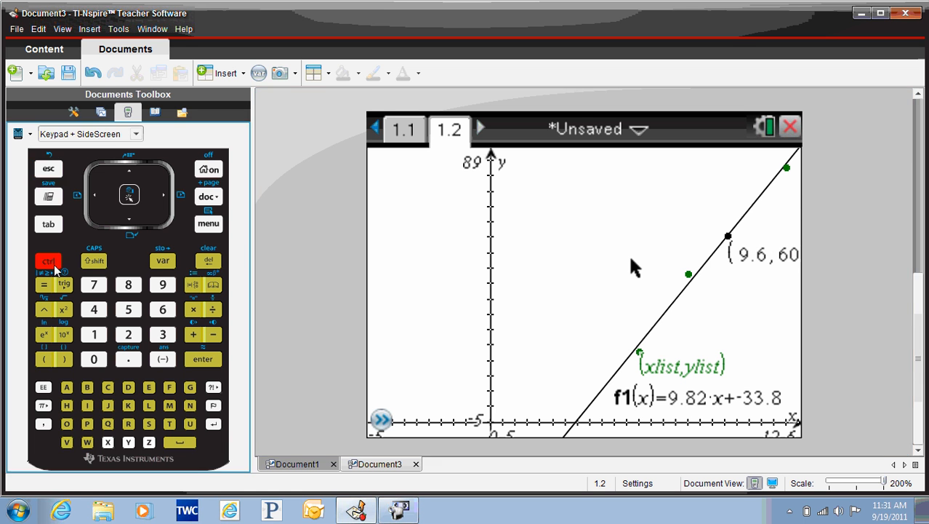
{"action": "left_click_drag", "start_coordinate": [780, 254], "coordinate": [562, 188]}
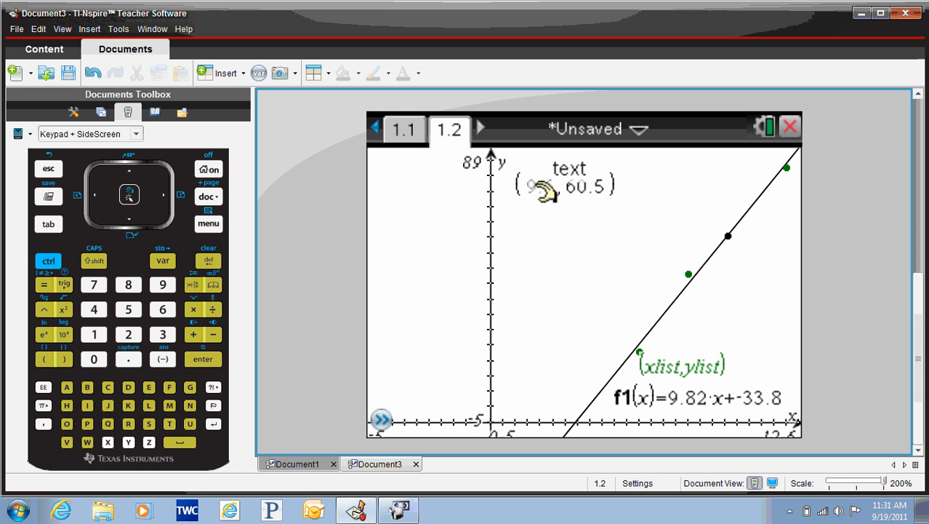
Step: Try to increase the number of digits displayed in the point's coordinate label
{"action": "double_click", "coordinate": [587, 187]}
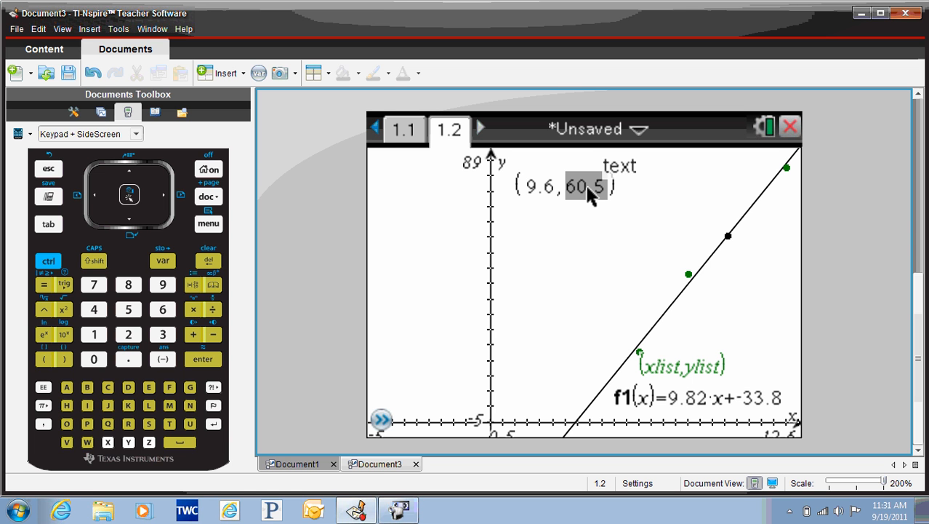
{"action": "left_click", "coordinate": [601, 212]}
{"action": "double_click", "coordinate": [589, 186]}
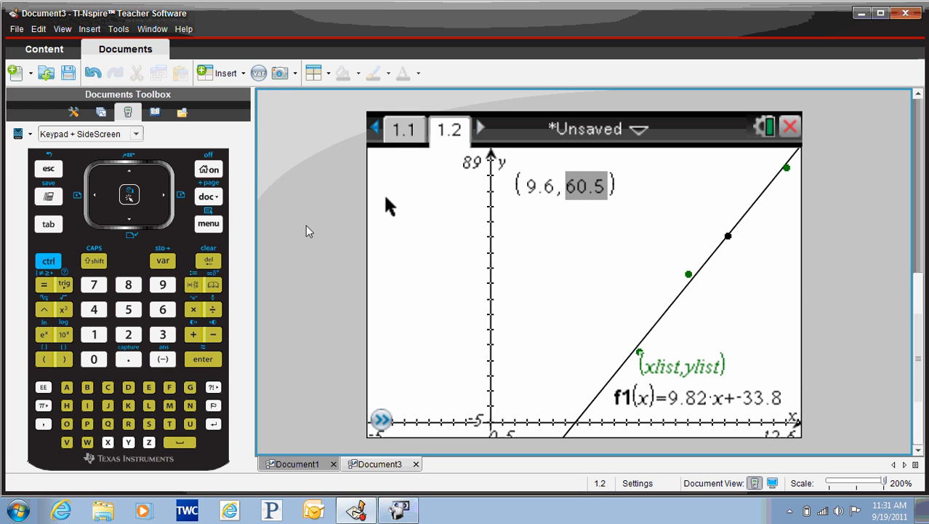
{"action": "left_click", "coordinate": [193, 333]}
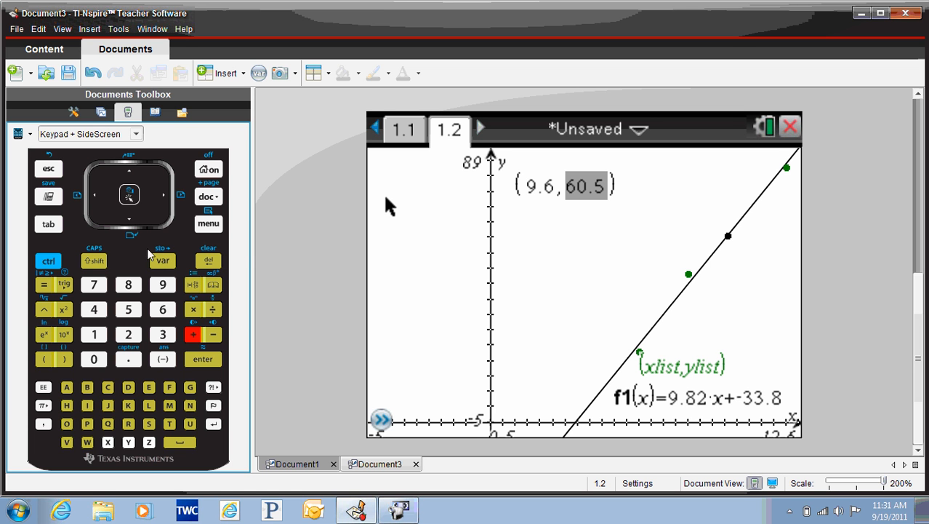
{"action": "key", "text": "Escape"}
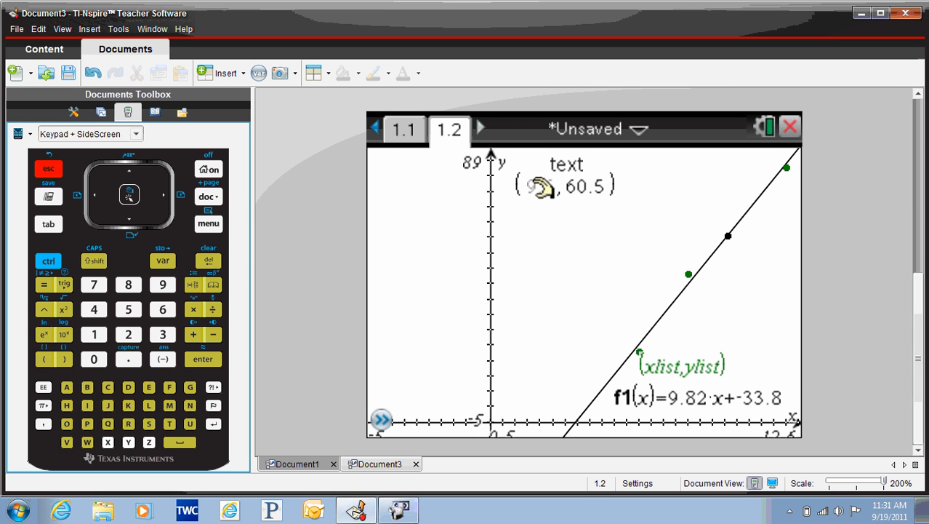
{"action": "key", "text": "Return"}
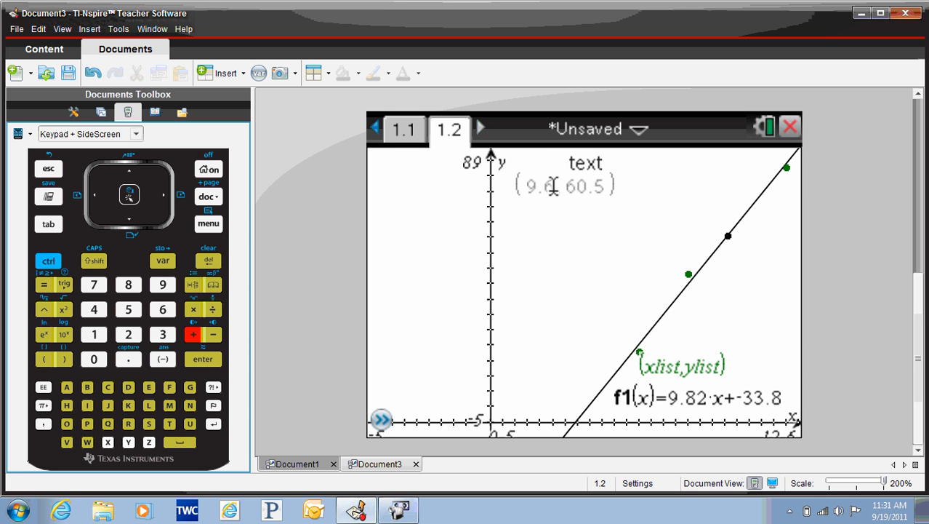
Step: Slide the point up the regression line to about x = 9.89 and set its x-coordinate to 3
{"action": "left_click", "coordinate": [729, 236]}
{"action": "mouse_move", "coordinate": [731, 236]}
{"action": "left_mouse_down"}
{"action": "mouse_move", "coordinate": [704, 263]}
{"action": "mouse_move", "coordinate": [747, 213]}
{"action": "mouse_move", "coordinate": [740, 226]}
{"action": "left_mouse_up"}
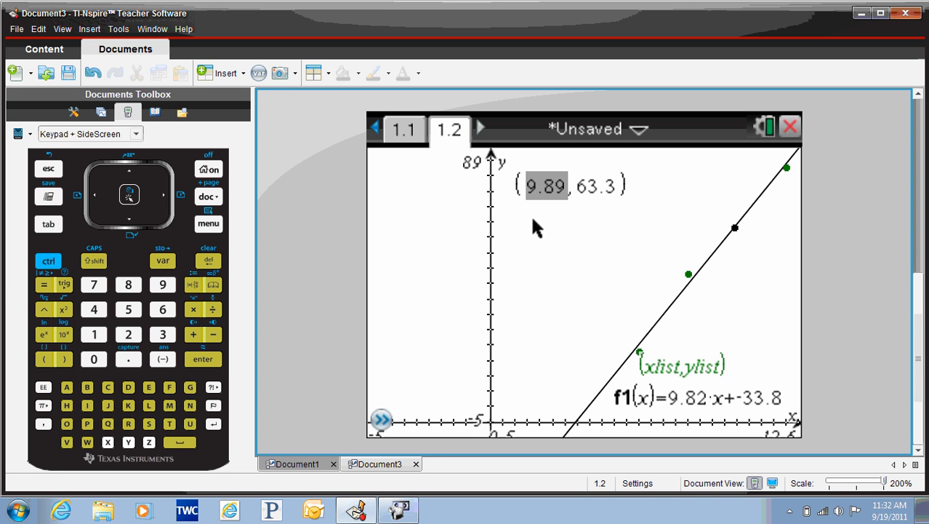
{"action": "double_click", "coordinate": [533, 191]}
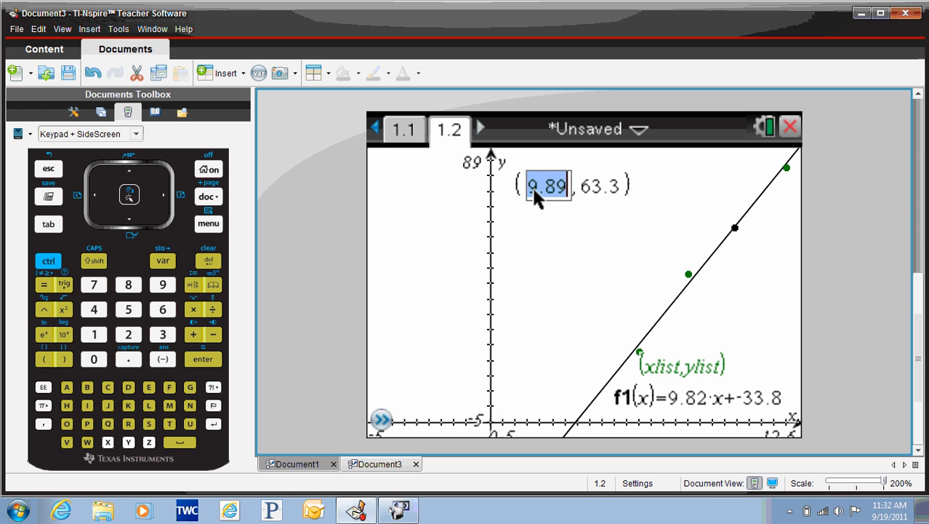
{"action": "key", "text": "BackSpace"}
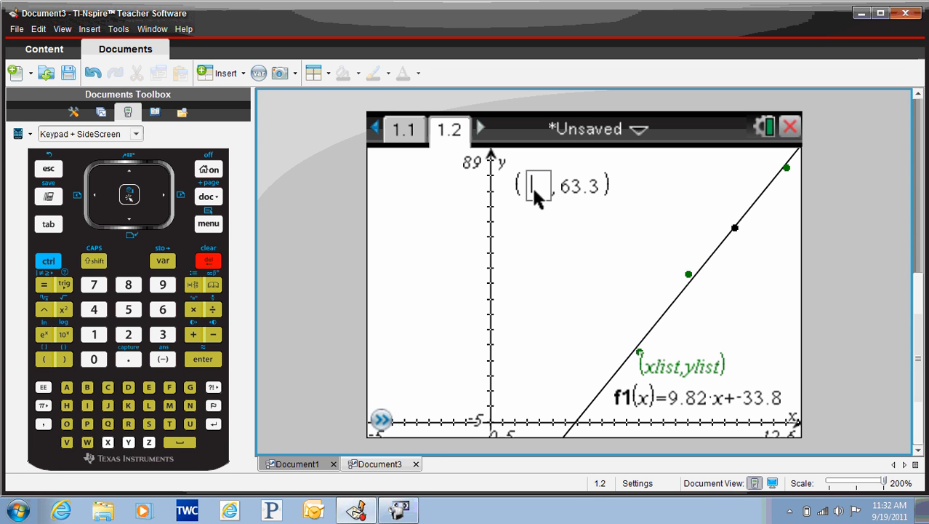
{"action": "type", "text": "3"}
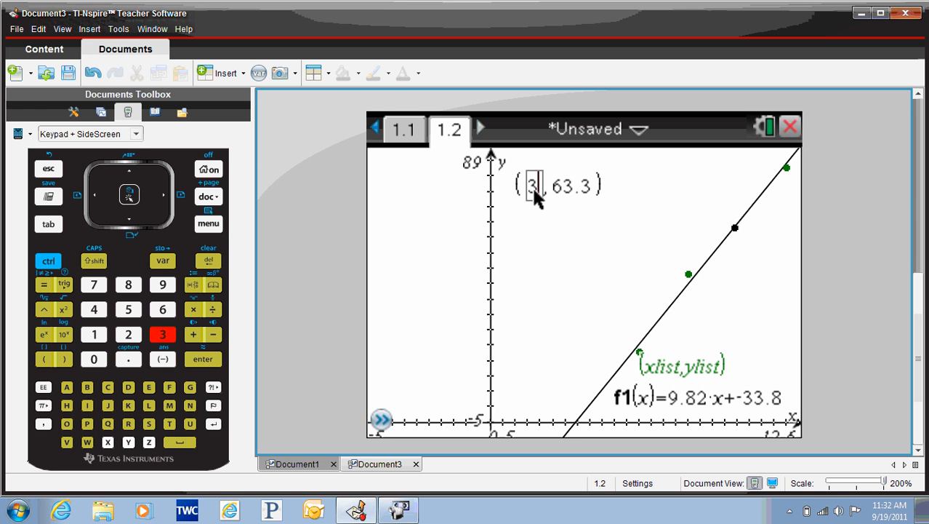
{"action": "key", "text": "Return"}
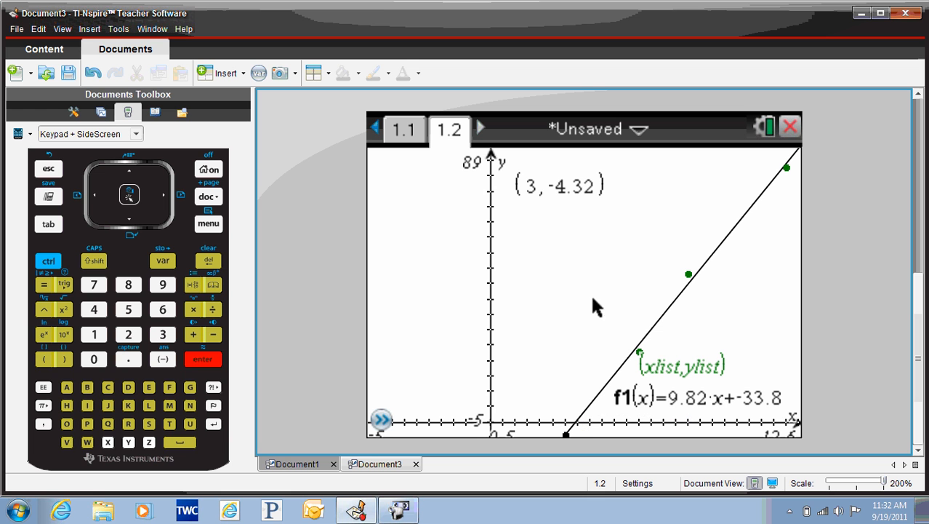
Step: Set the y-coordinate of the point on the regression line to 10
{"action": "left_click", "coordinate": [575, 186]}
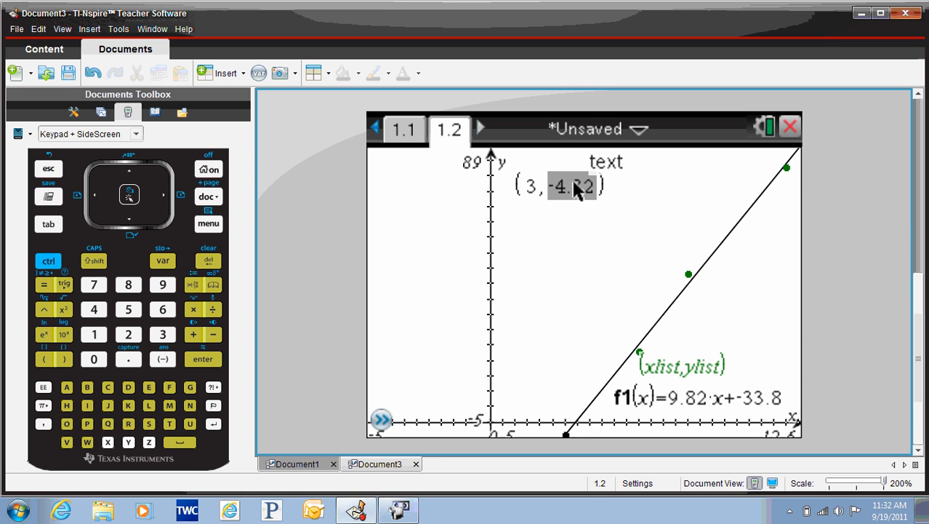
{"action": "left_click", "coordinate": [575, 186]}
{"action": "key", "text": "BackSpace"}
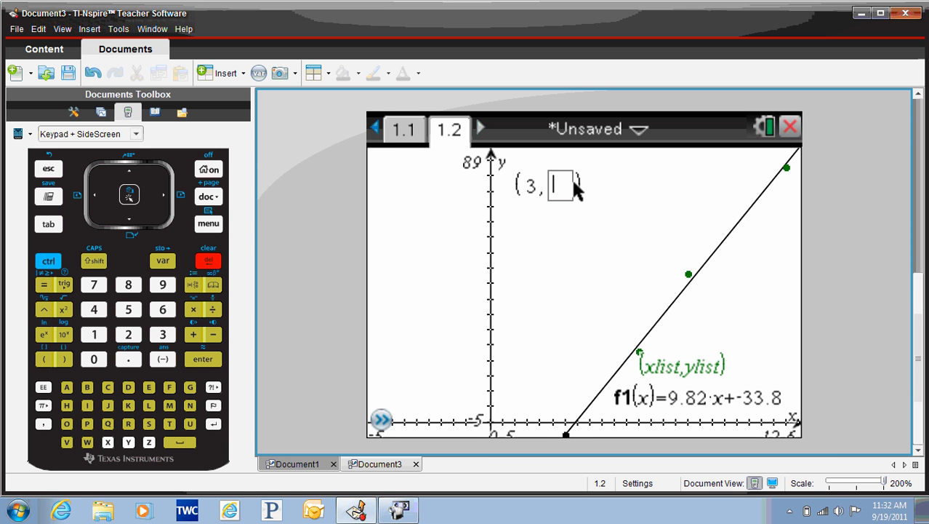
{"action": "type", "text": "10"}
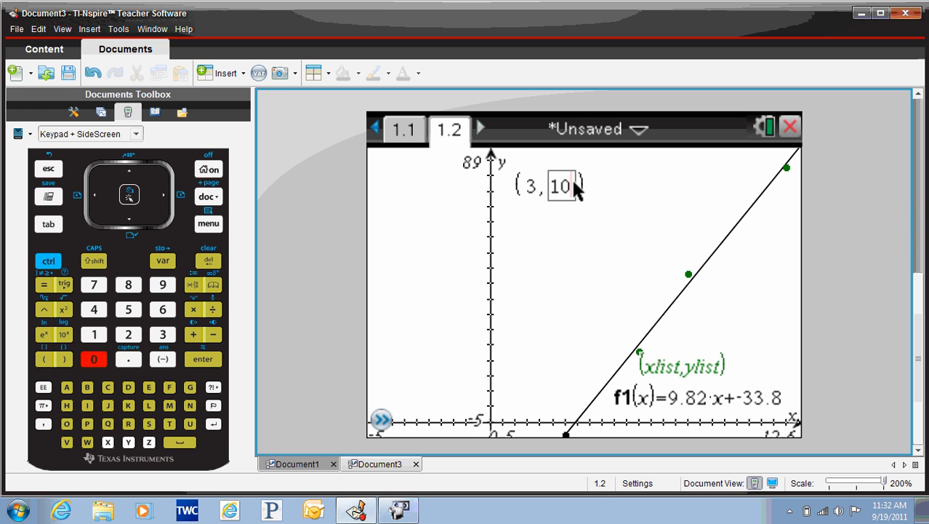
{"action": "key", "text": "Return"}
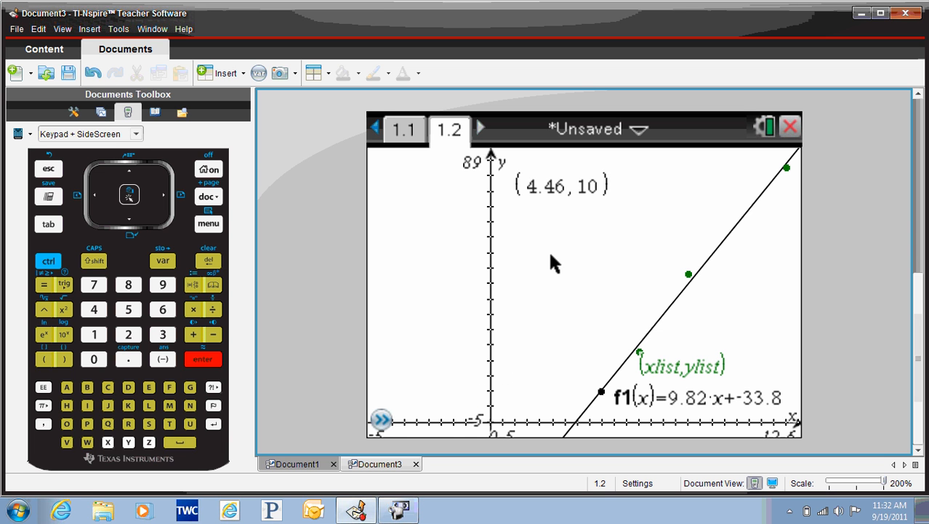
Step: Switch the graph entry to function type and plot f2(x)=10
{"action": "key", "text": "Tab"}
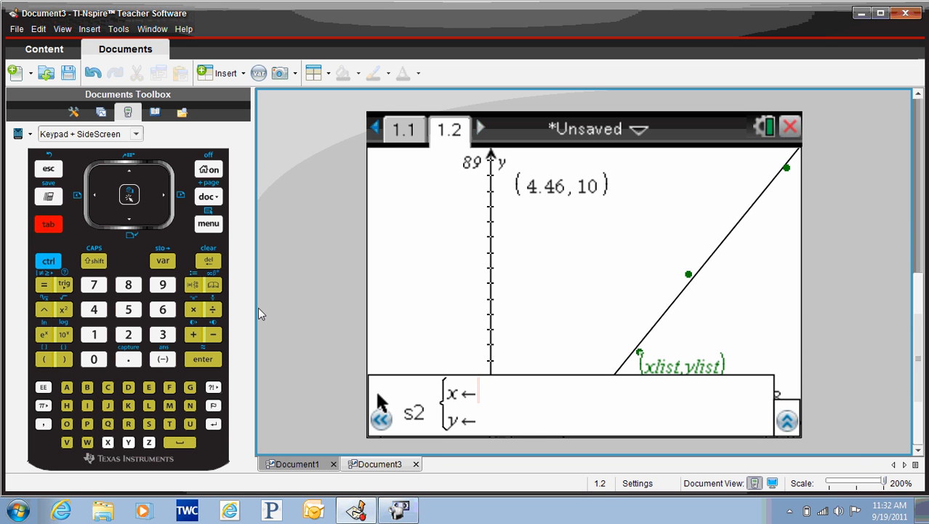
{"action": "left_click", "coordinate": [208, 224]}
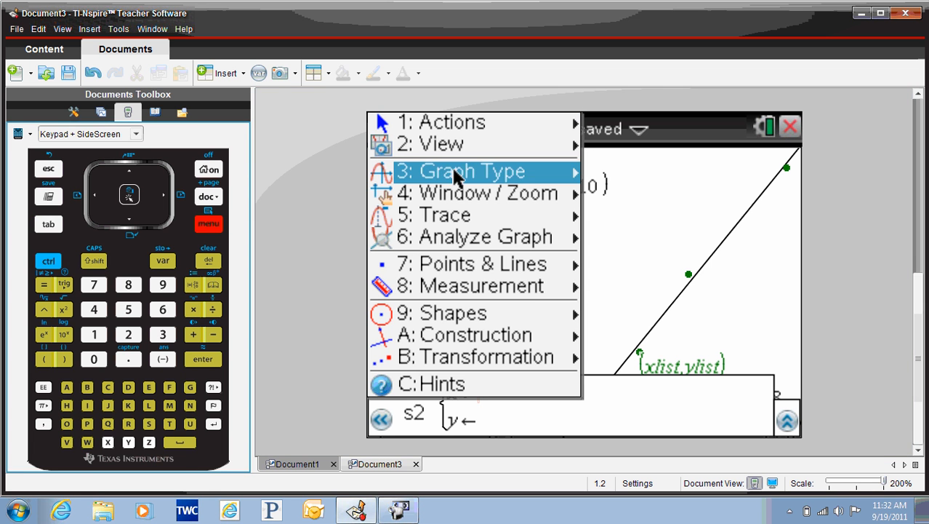
{"action": "mouse_move", "coordinate": [474, 172]}
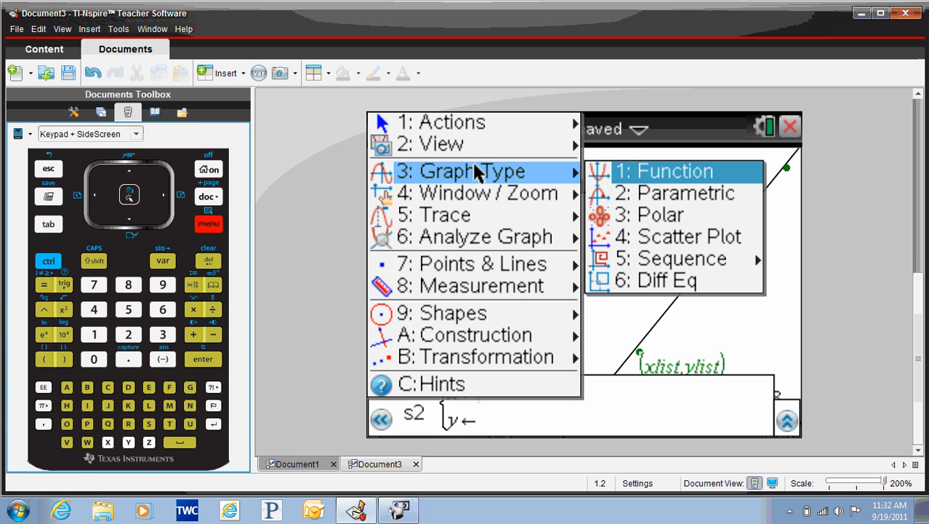
{"action": "left_click", "coordinate": [635, 175]}
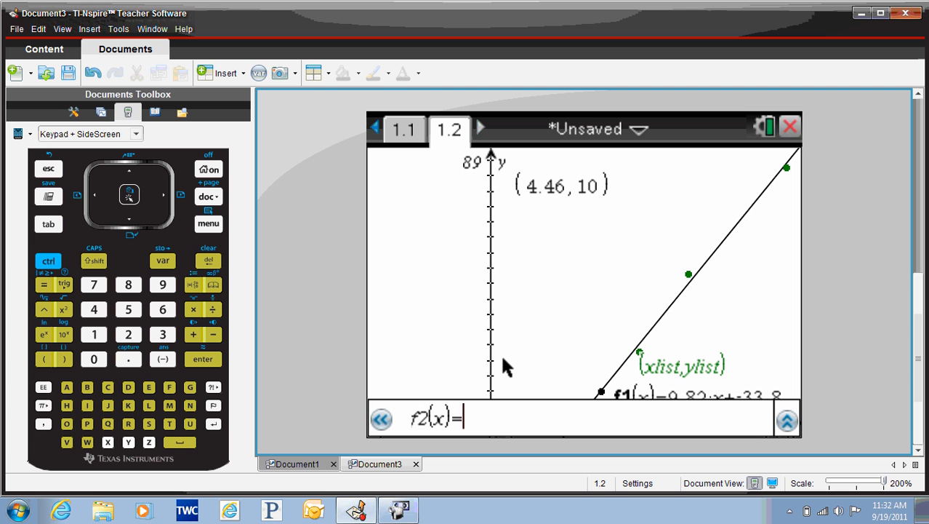
{"action": "type", "text": "10"}
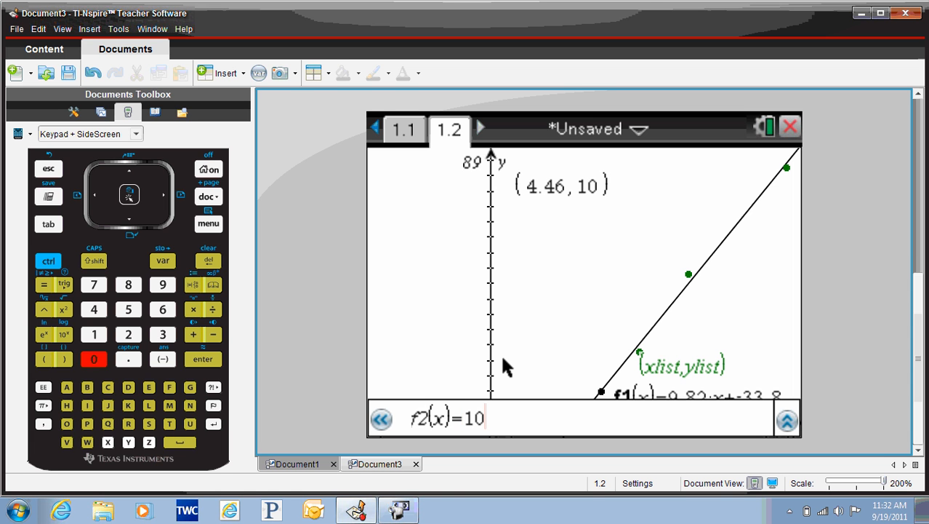
{"action": "key", "text": "Return"}
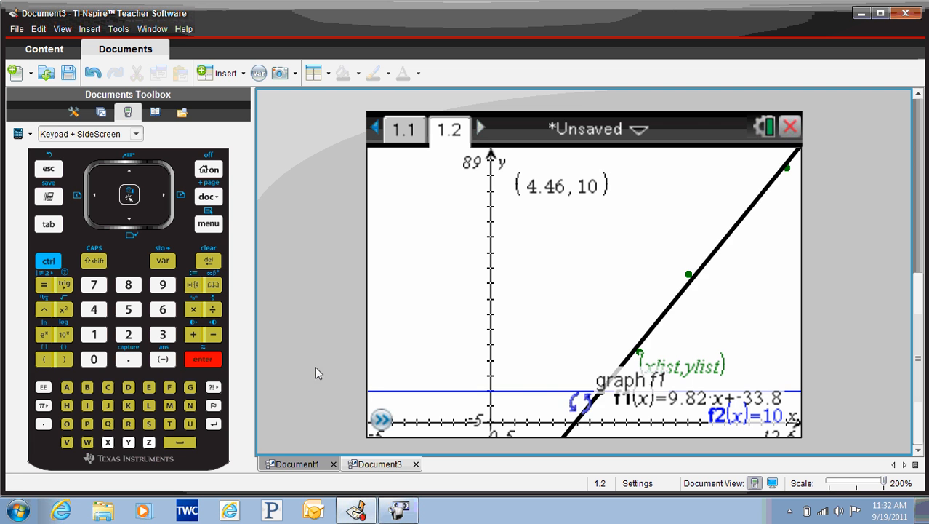
{"action": "left_click", "coordinate": [209, 224]}
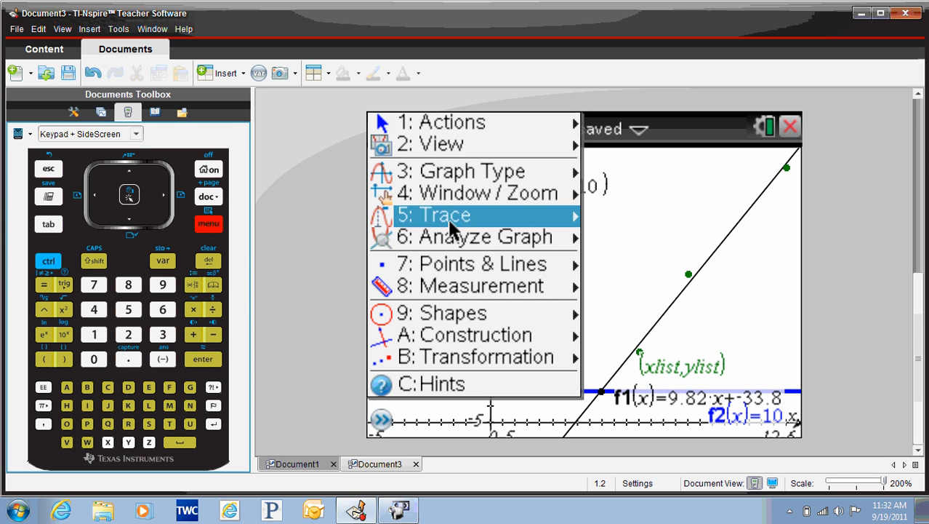
{"action": "mouse_move", "coordinate": [513, 247]}
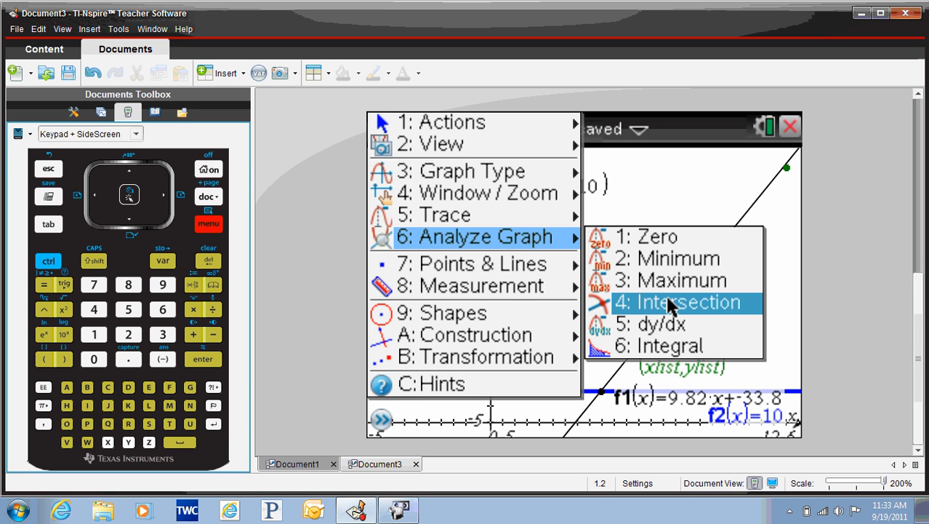
{"action": "key", "text": "Escape"}
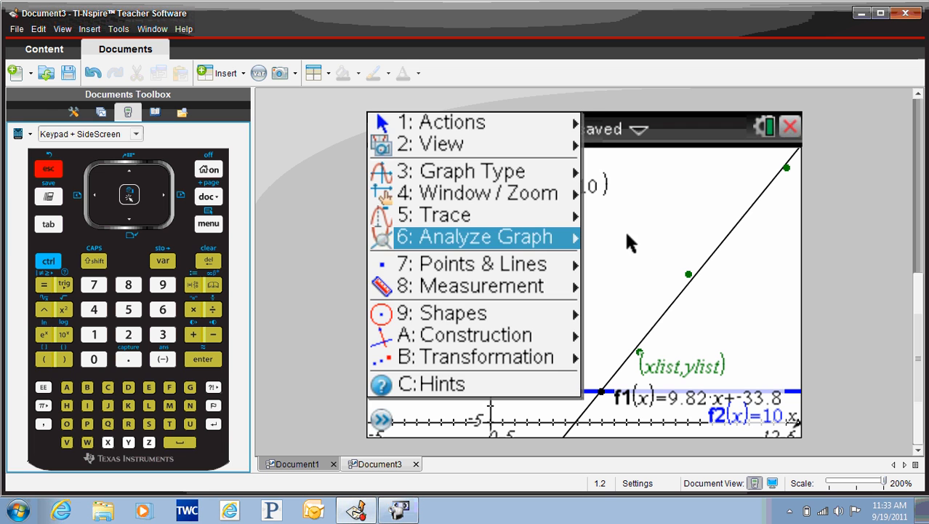
{"action": "key", "text": "Escape"}
Step: Set the x-coordinate of the point on the regression line to 9
{"action": "left_click", "coordinate": [548, 188]}
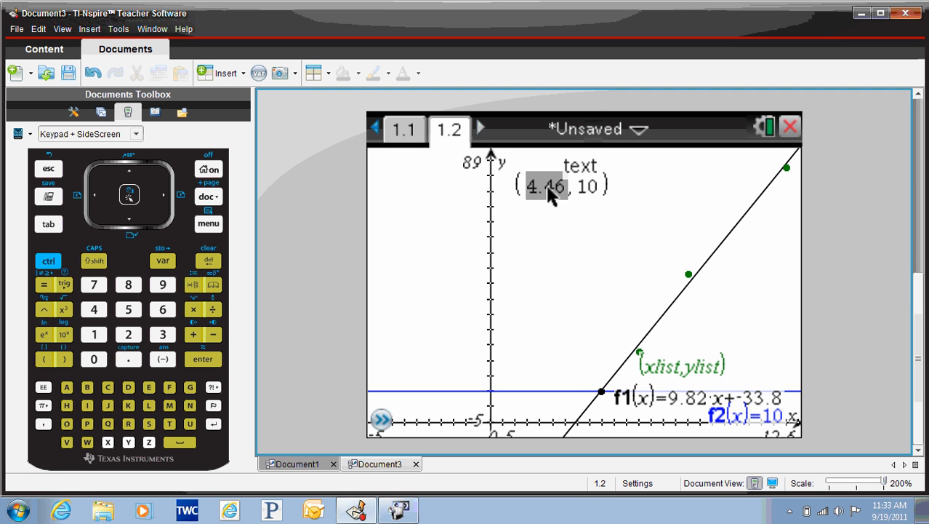
{"action": "double_click", "coordinate": [547, 187]}
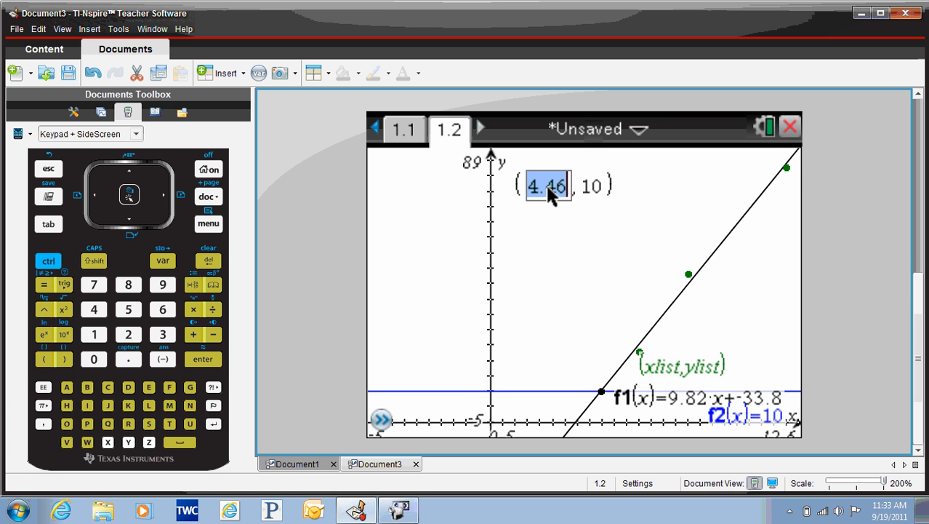
{"action": "key", "text": "BackSpace"}
{"action": "type", "text": "9"}
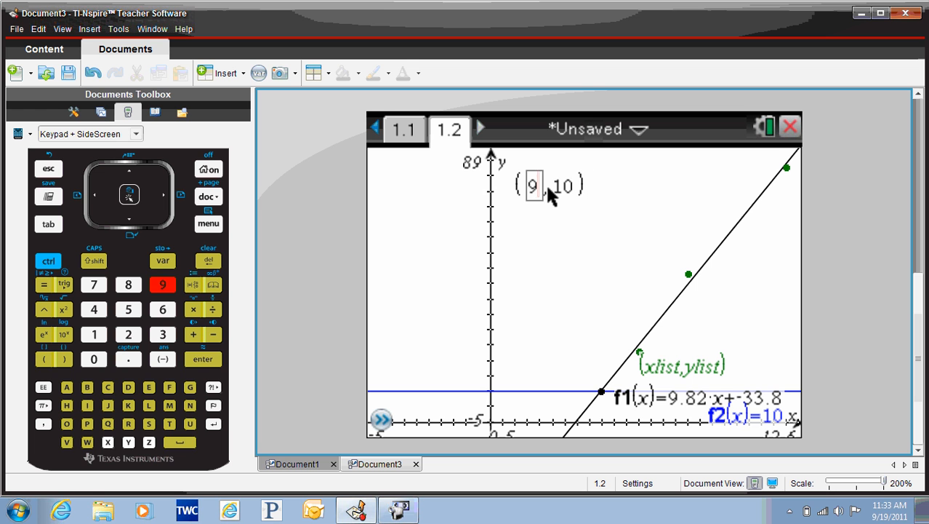
{"action": "key", "text": "Return"}
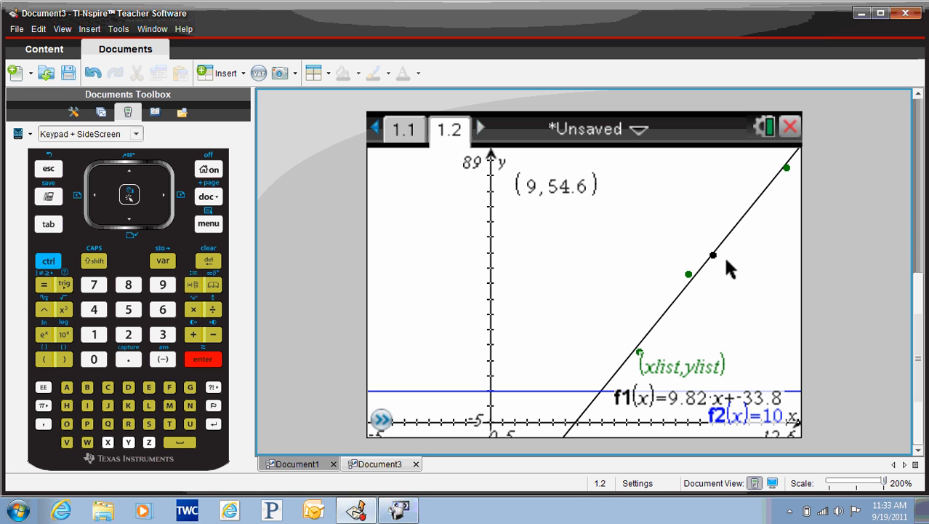